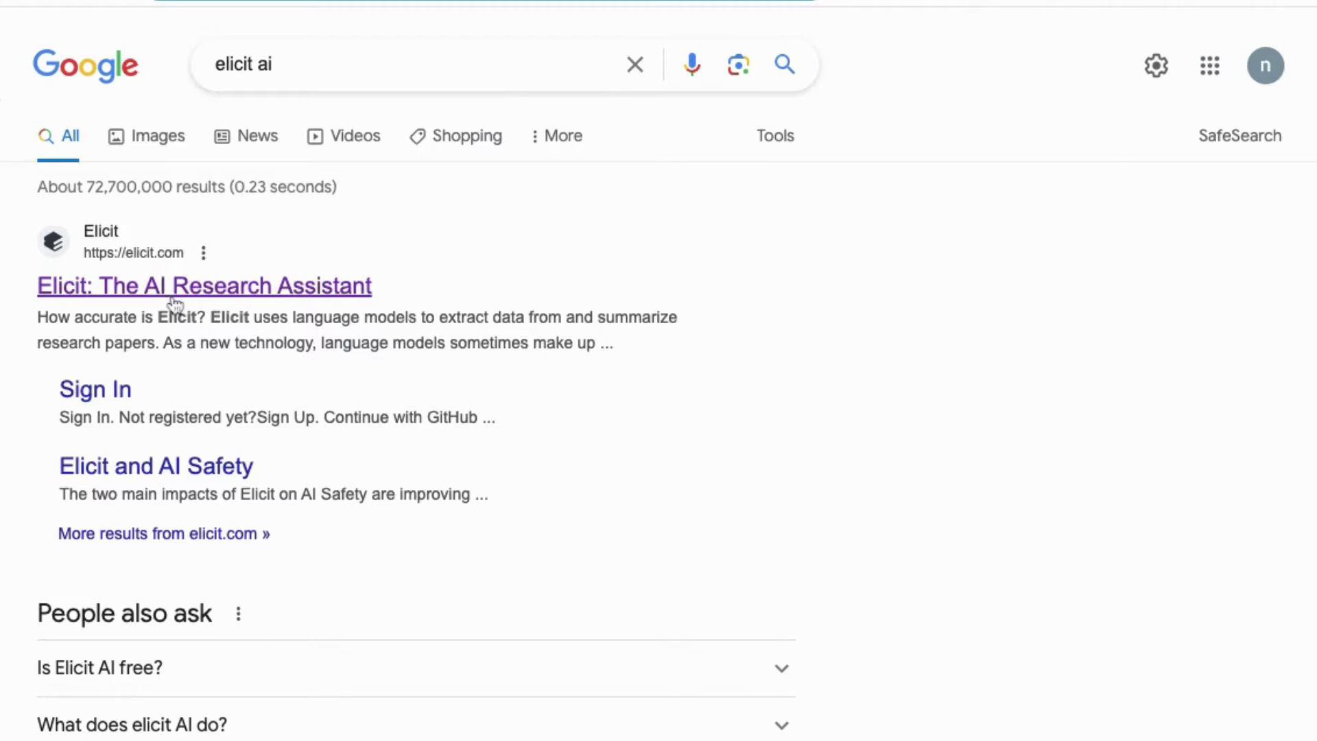
# Open the 'Elicit: The AI Research Assistant' result from the elicit ai search.
pyautogui.click(201, 294)
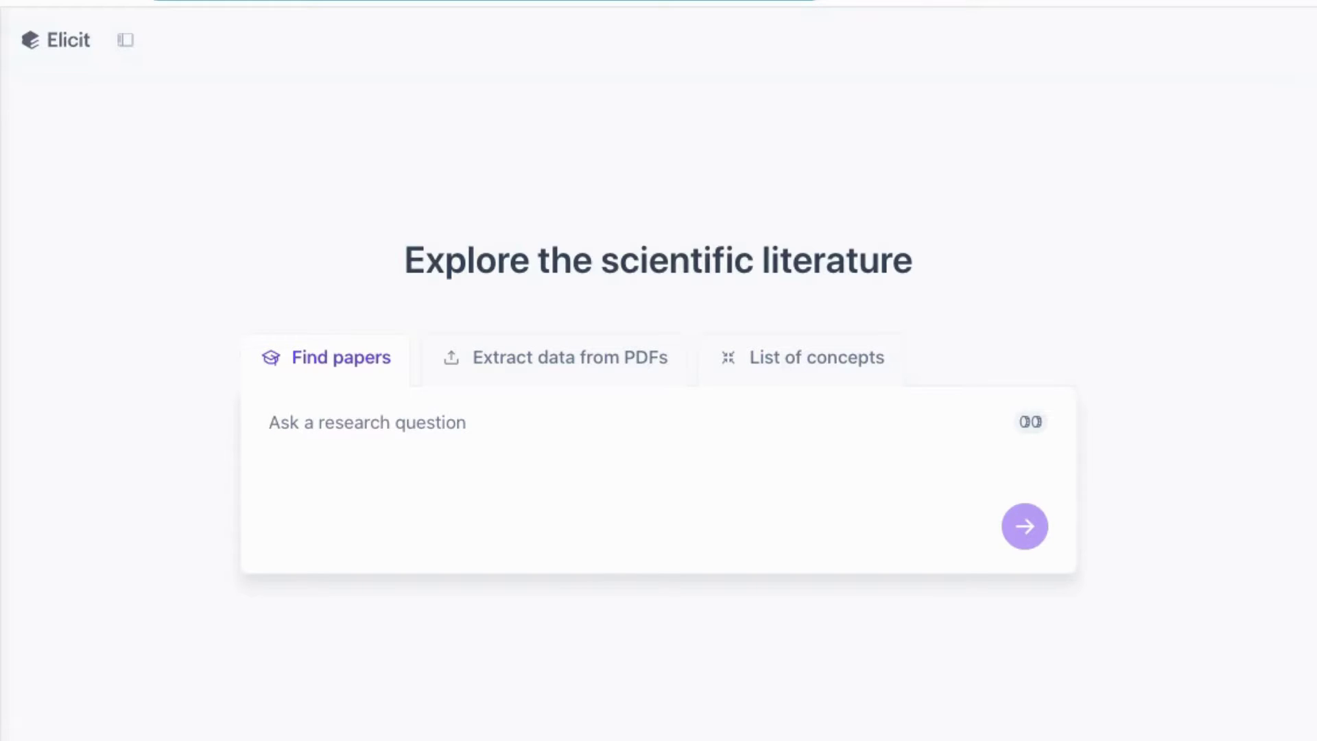
# Search Elicit for 'impact of business analytics and big data on business performance'.
pyautogui.write('impac')
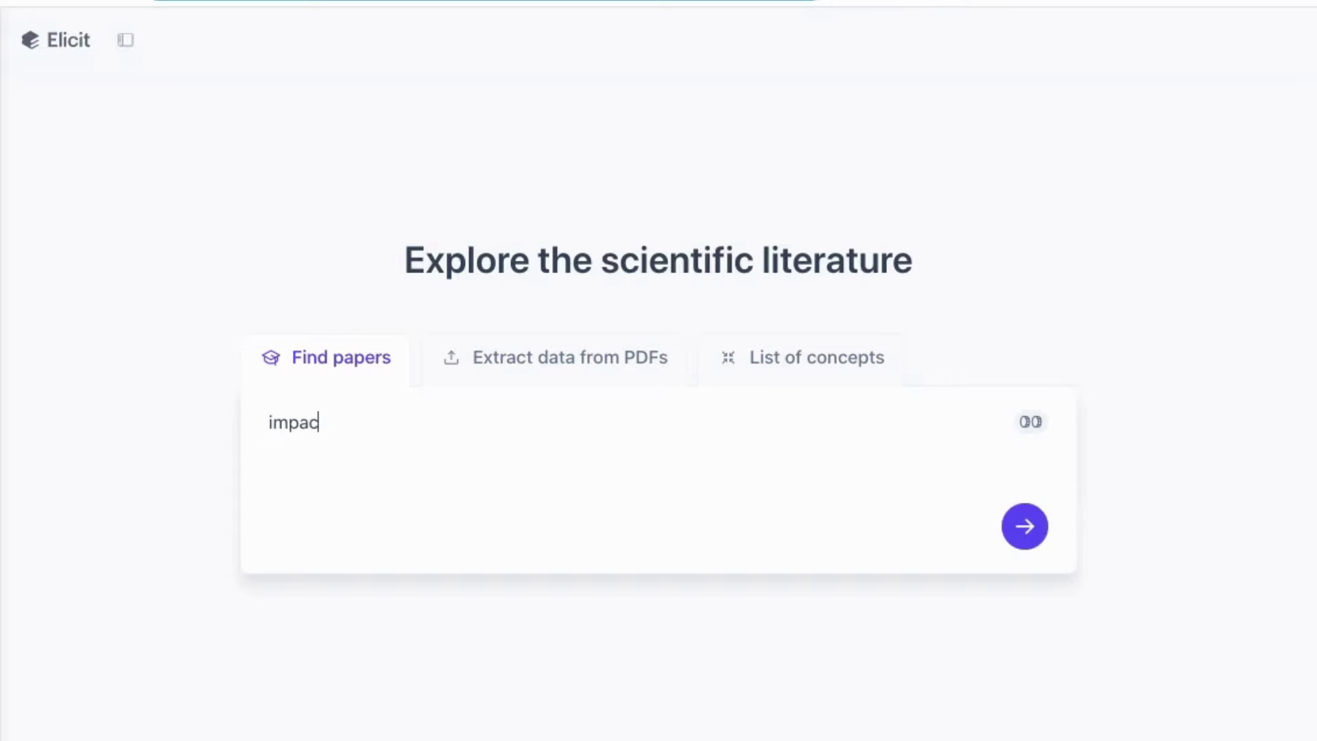
pyautogui.write('t of business anal')
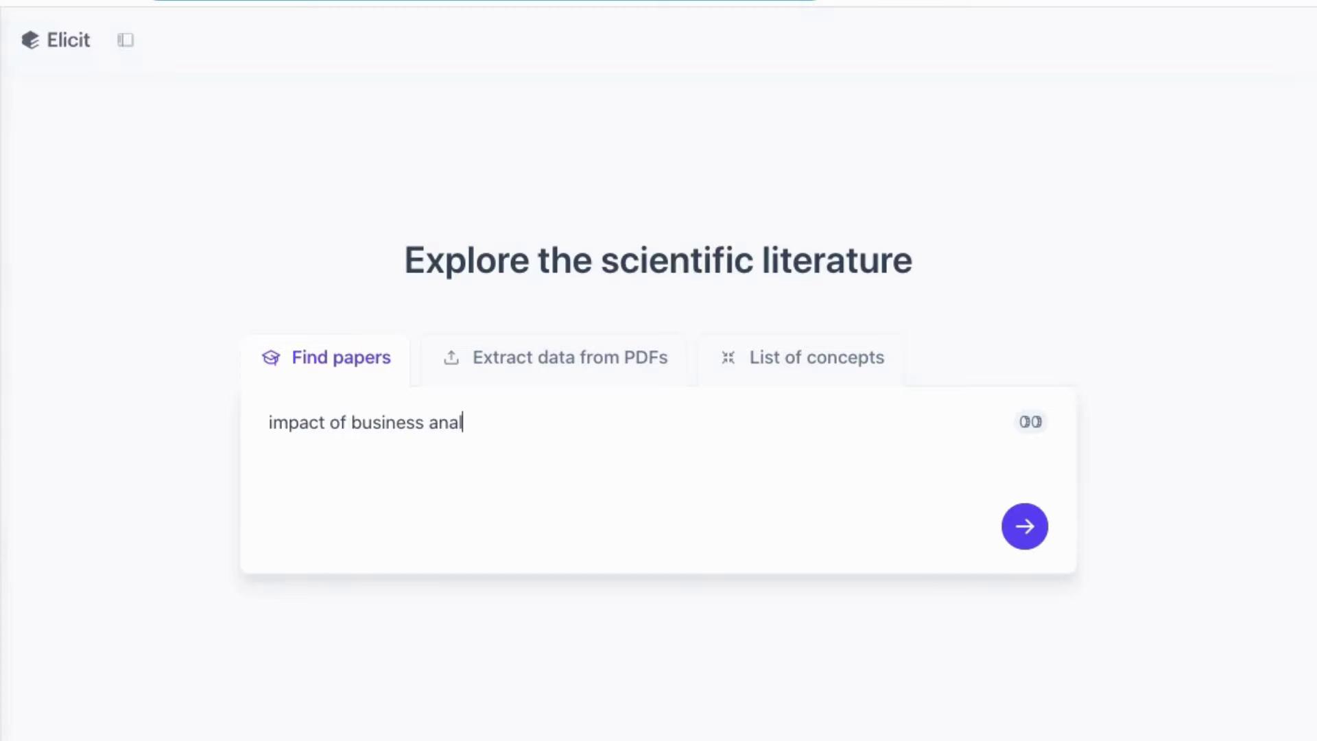
pyautogui.write('ytics and b')
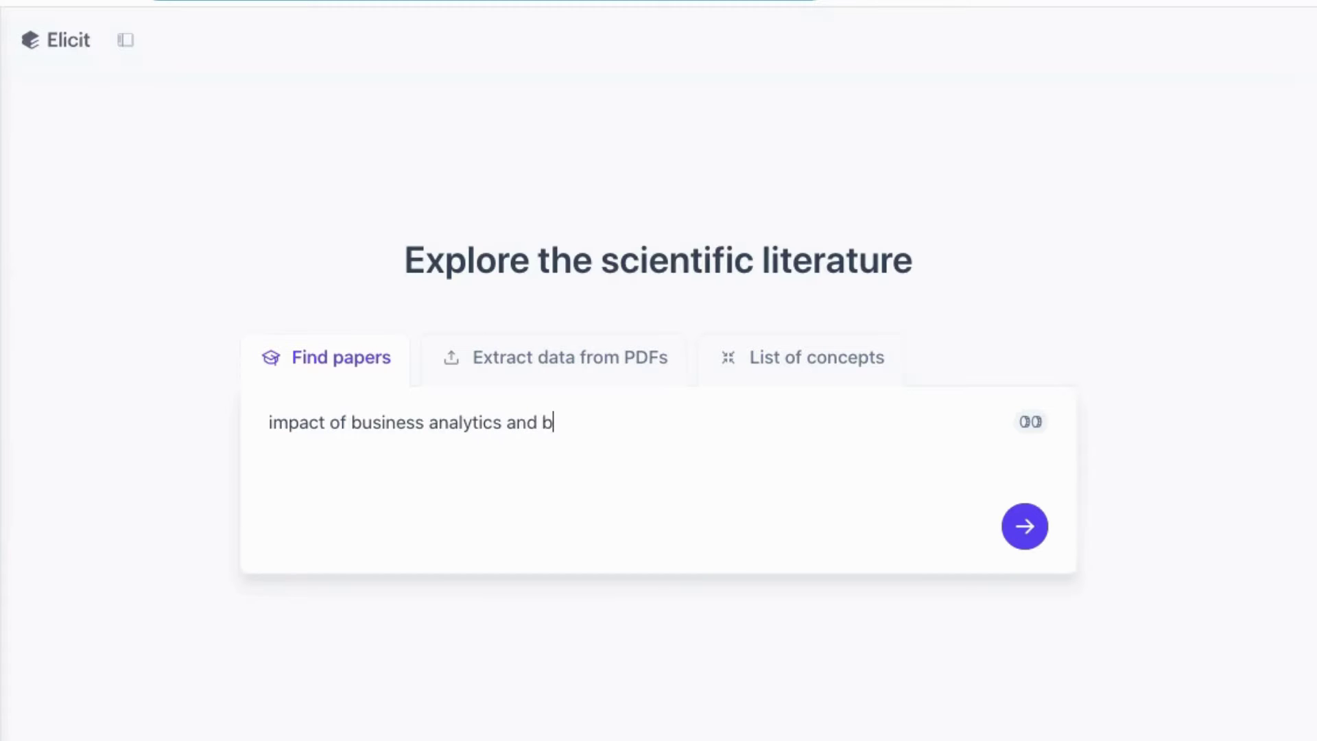
pyautogui.write('ig data on business')
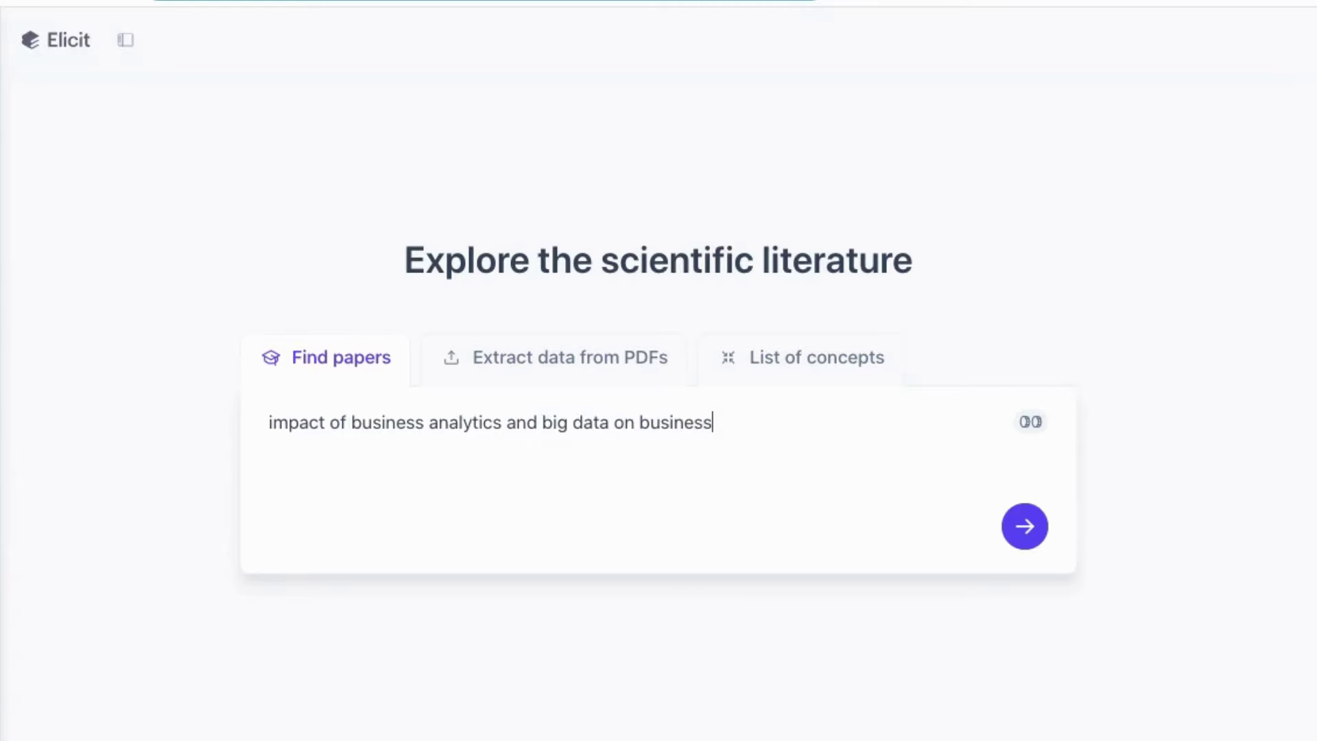
pyautogui.write(' performance')
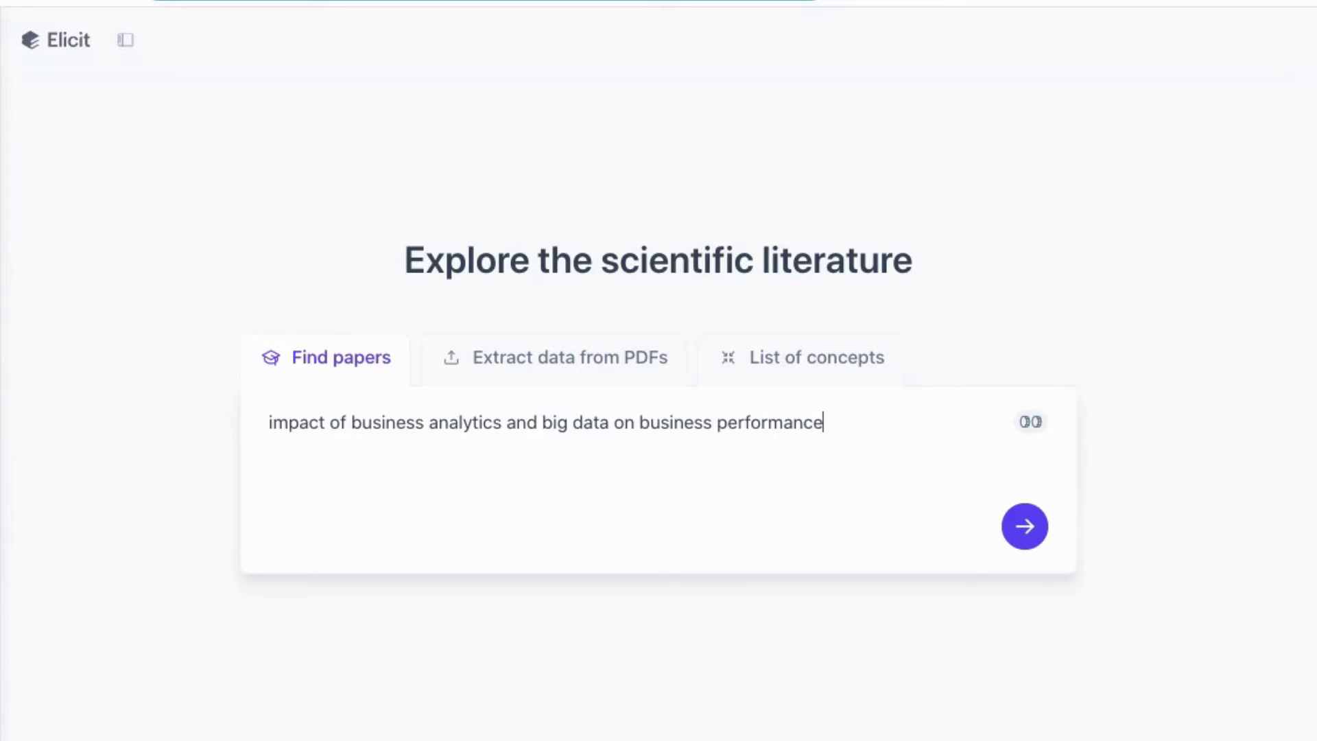
pyautogui.click(1027, 528)
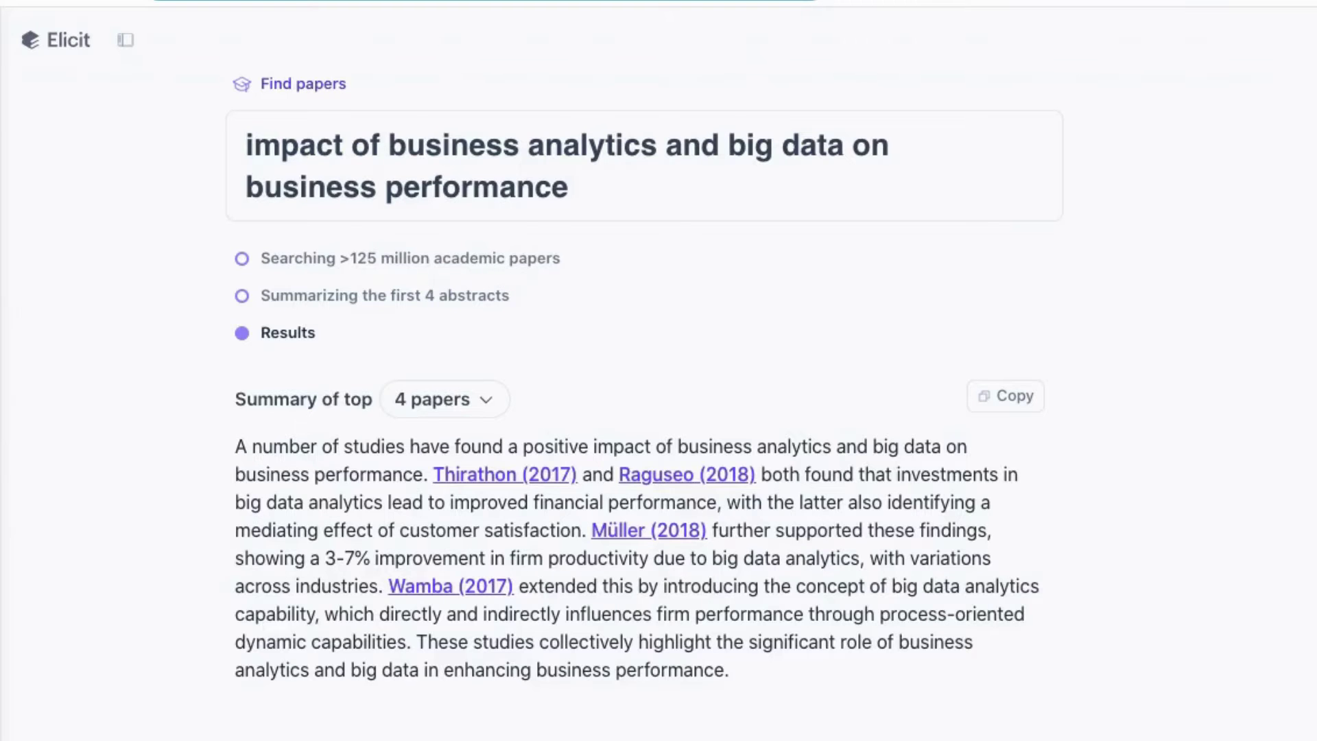
# Scroll down to the top-4 paper summary and the paper table with the Add columns panel.
pyautogui.scroll(-5, 548, 297)
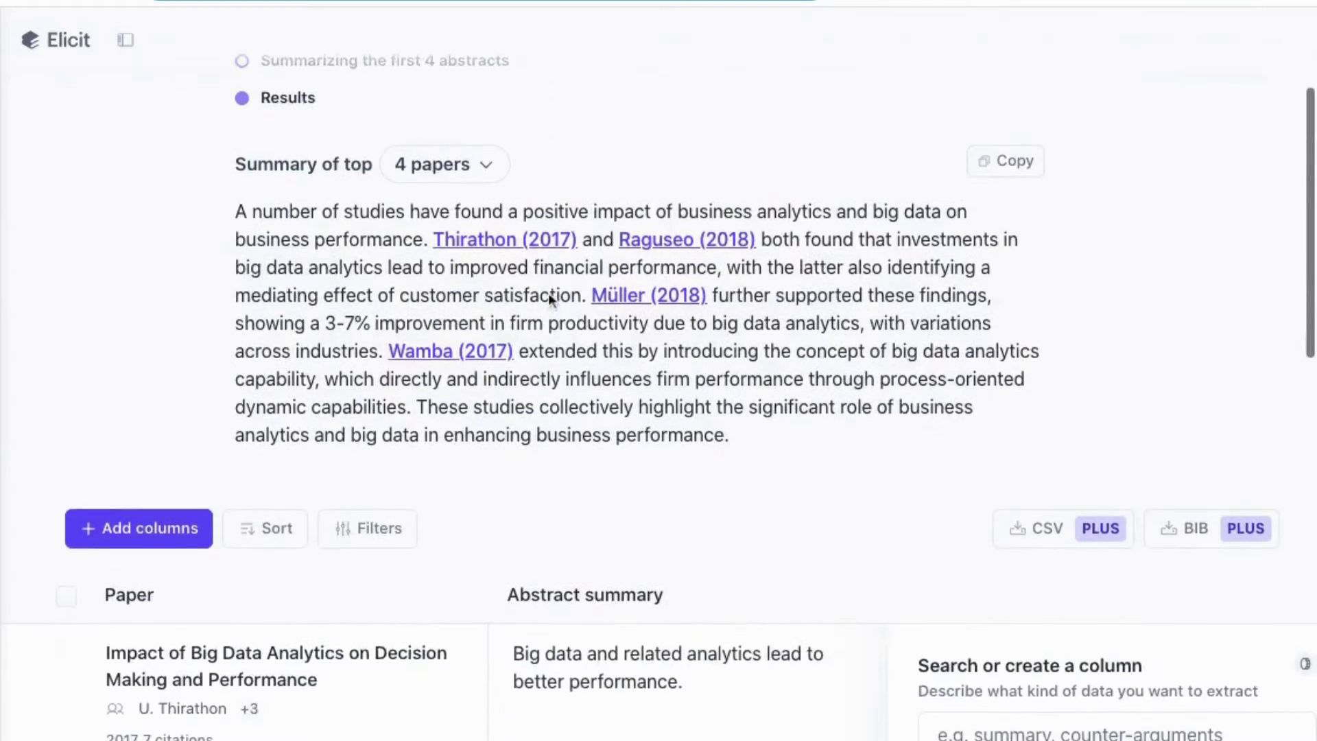
pyautogui.scroll(-2, 296, 314)
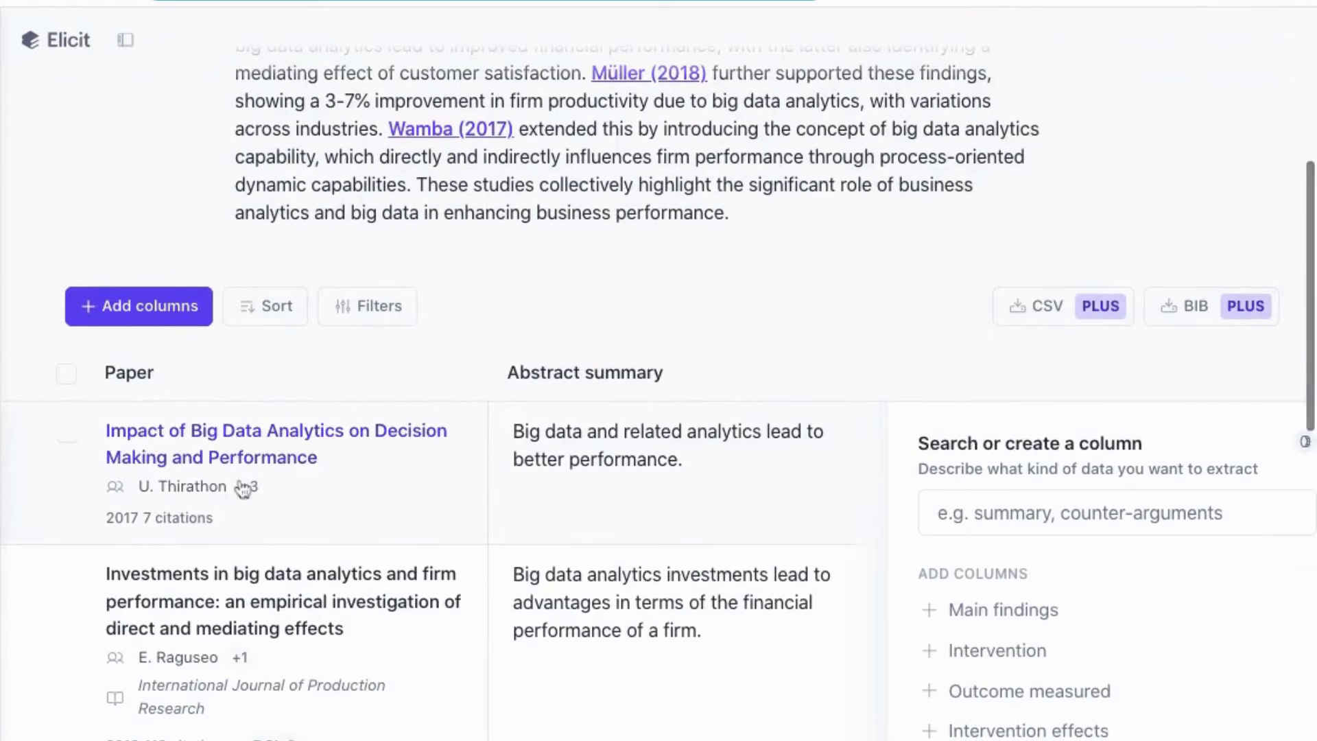
pyautogui.scroll(-5, 312, 511)
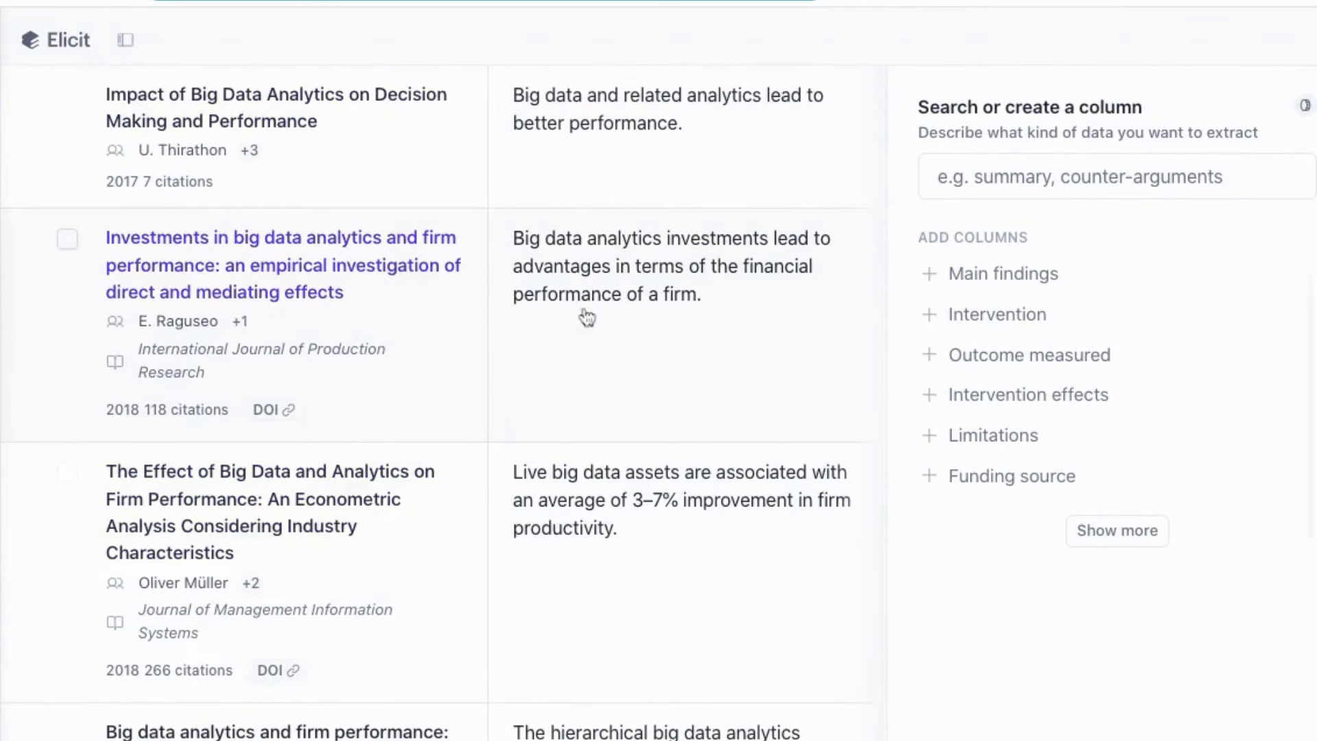
pyautogui.scroll(2, 586, 177)
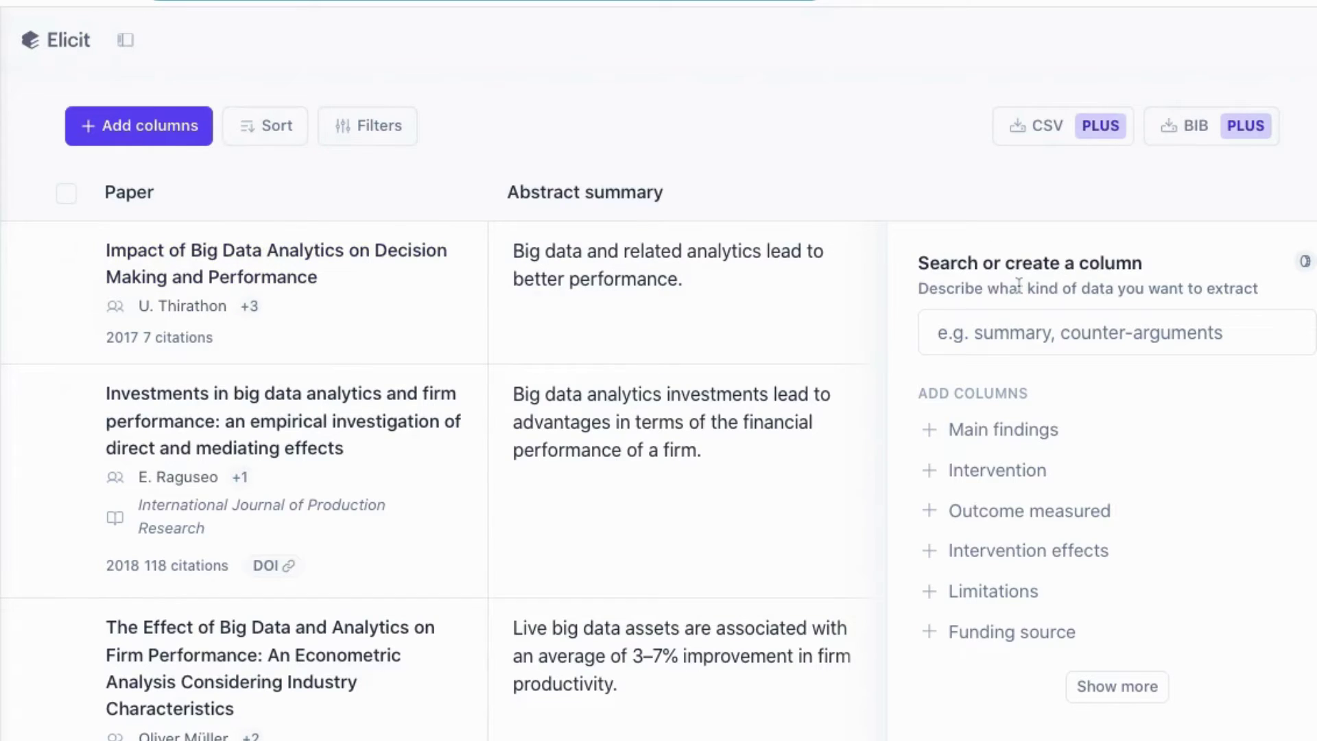
# Create a custom column asking 'what theoretical framework does this study use?'.
pyautogui.click(998, 327)
pyautogui.write('what ')
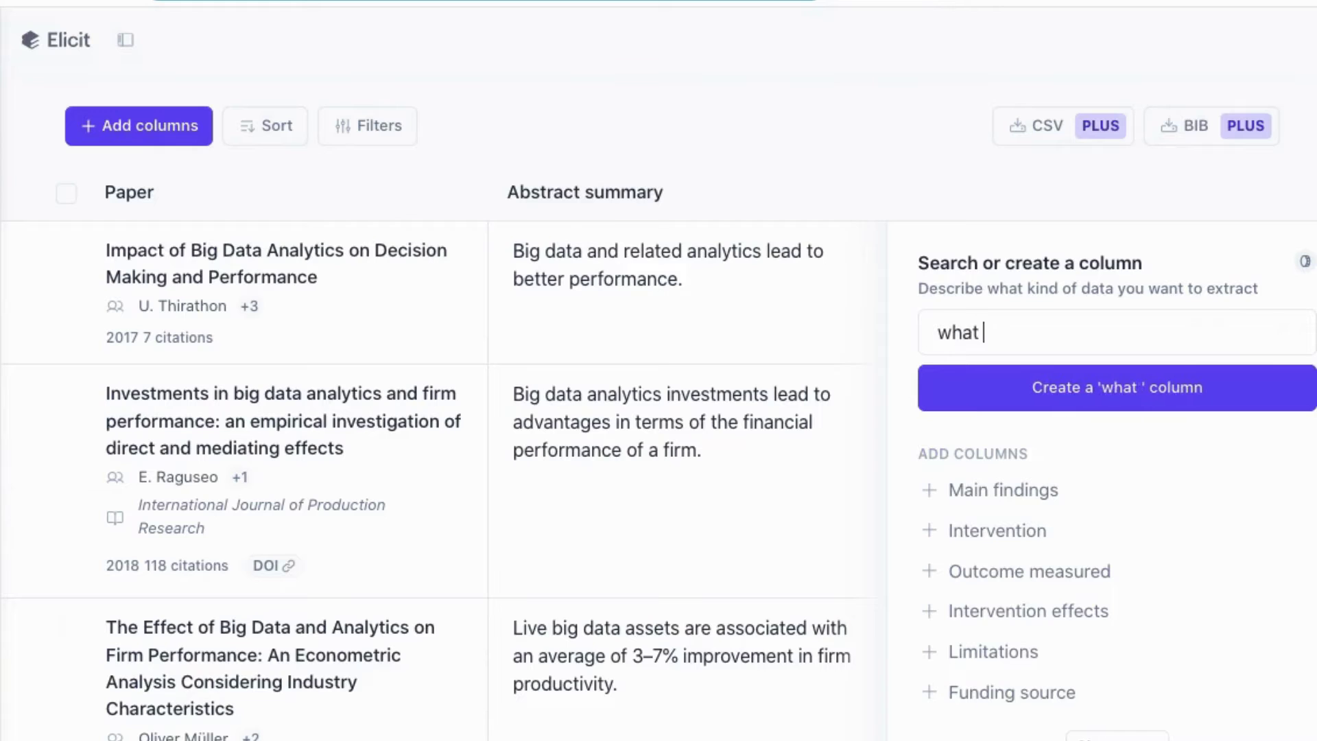
pyautogui.write('theoretic')
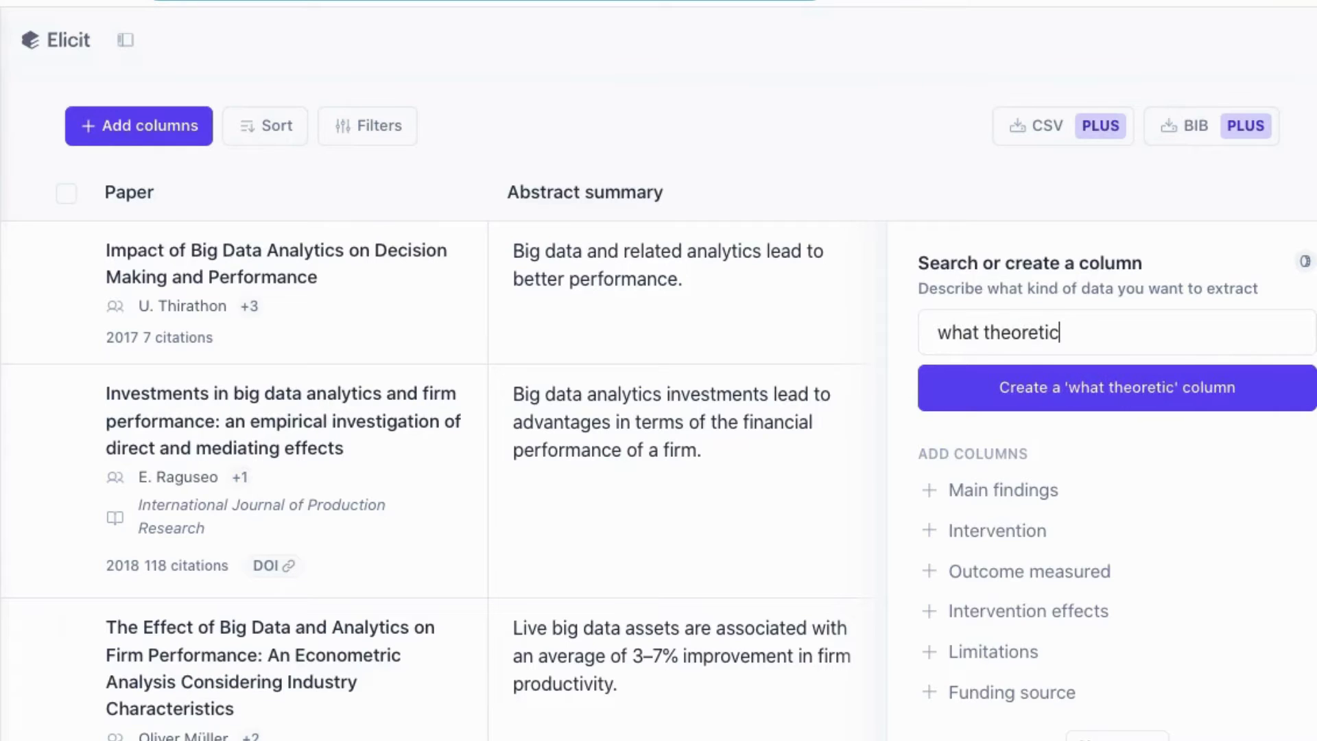
pyautogui.write('al framework do')
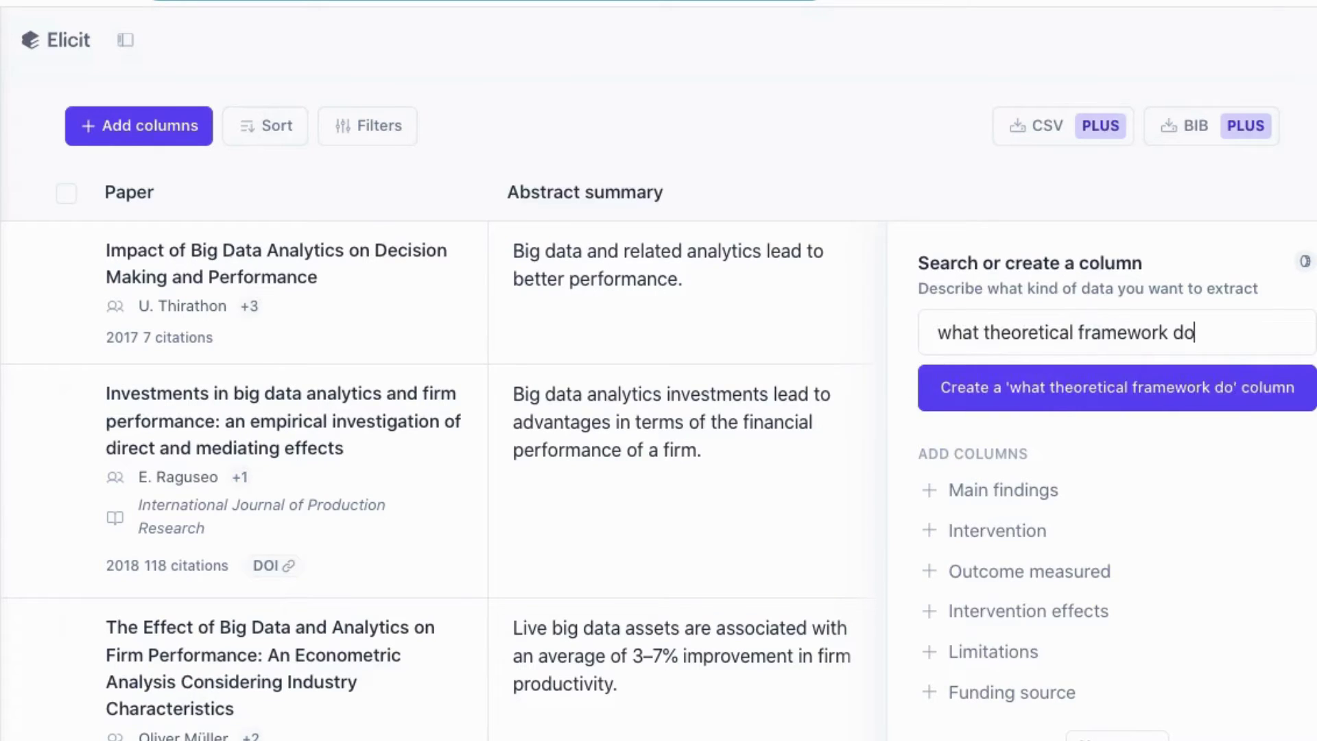
pyautogui.write('es this st')
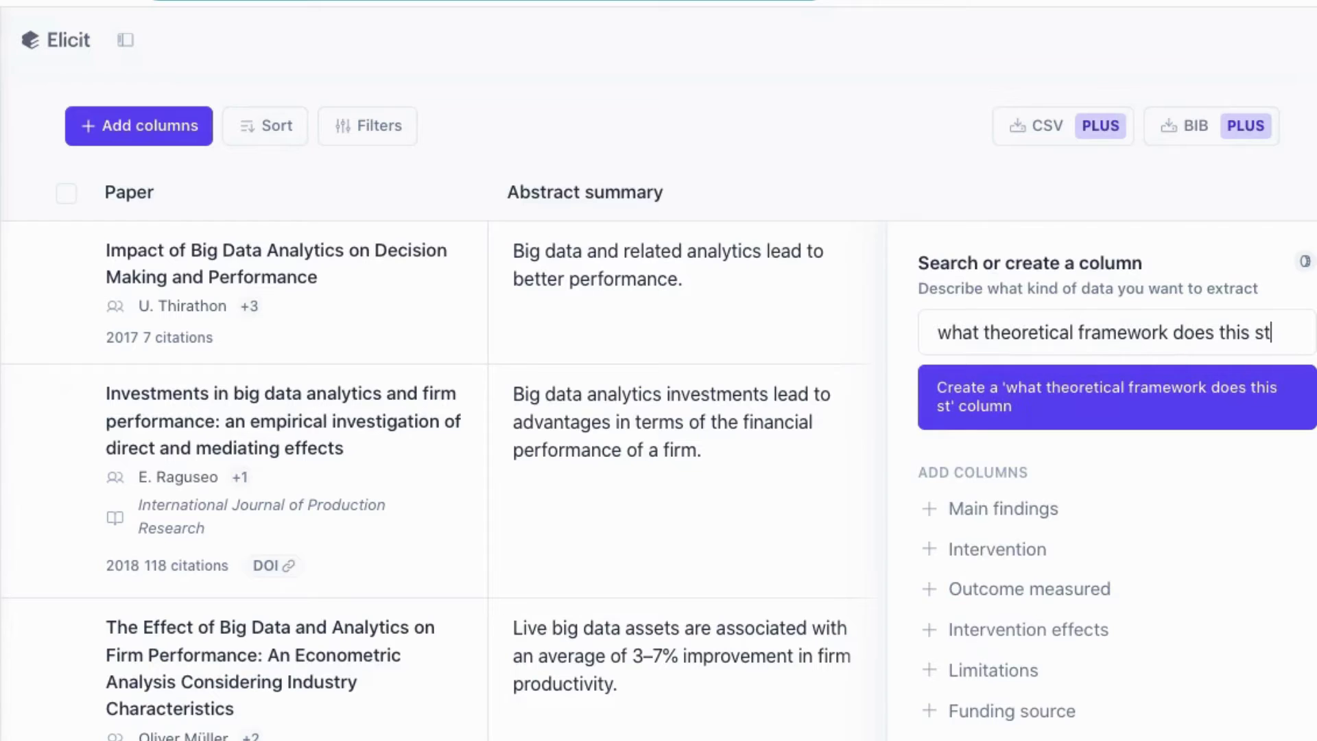
pyautogui.write('udy use?')
pyautogui.scroll(-2, 985, 430)
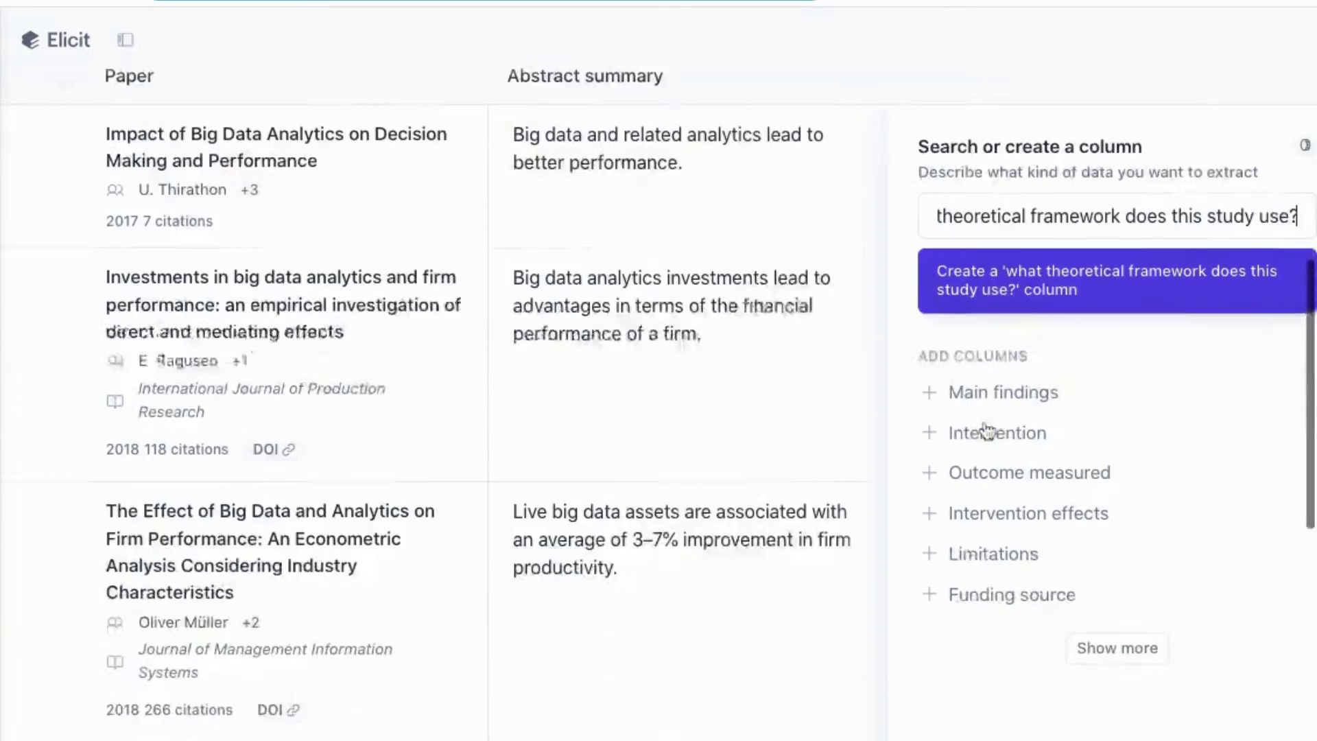
pyautogui.press('Return')
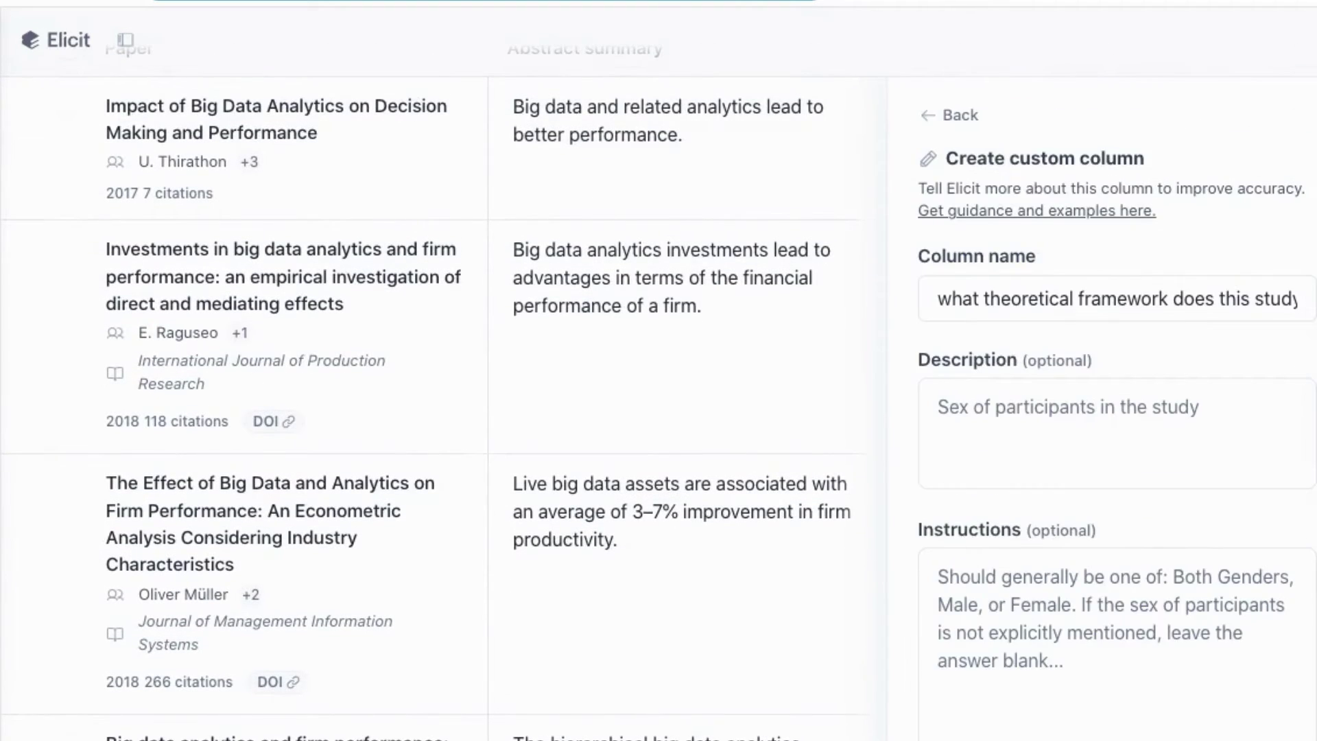
pyautogui.scroll(-3, 1194, 638)
# Confirm the theoretical framework column and read its first answers down the table.
pyautogui.click(1197, 644)
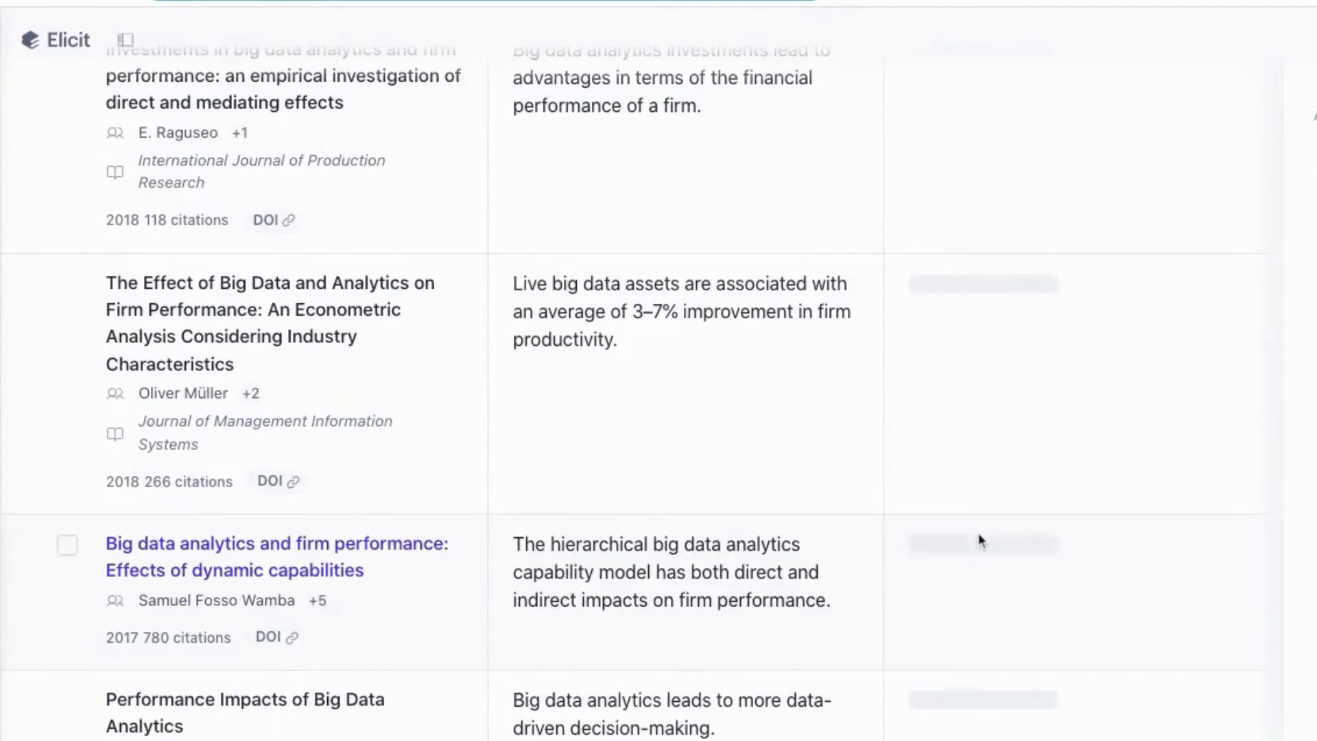
pyautogui.scroll(8, 978, 538)
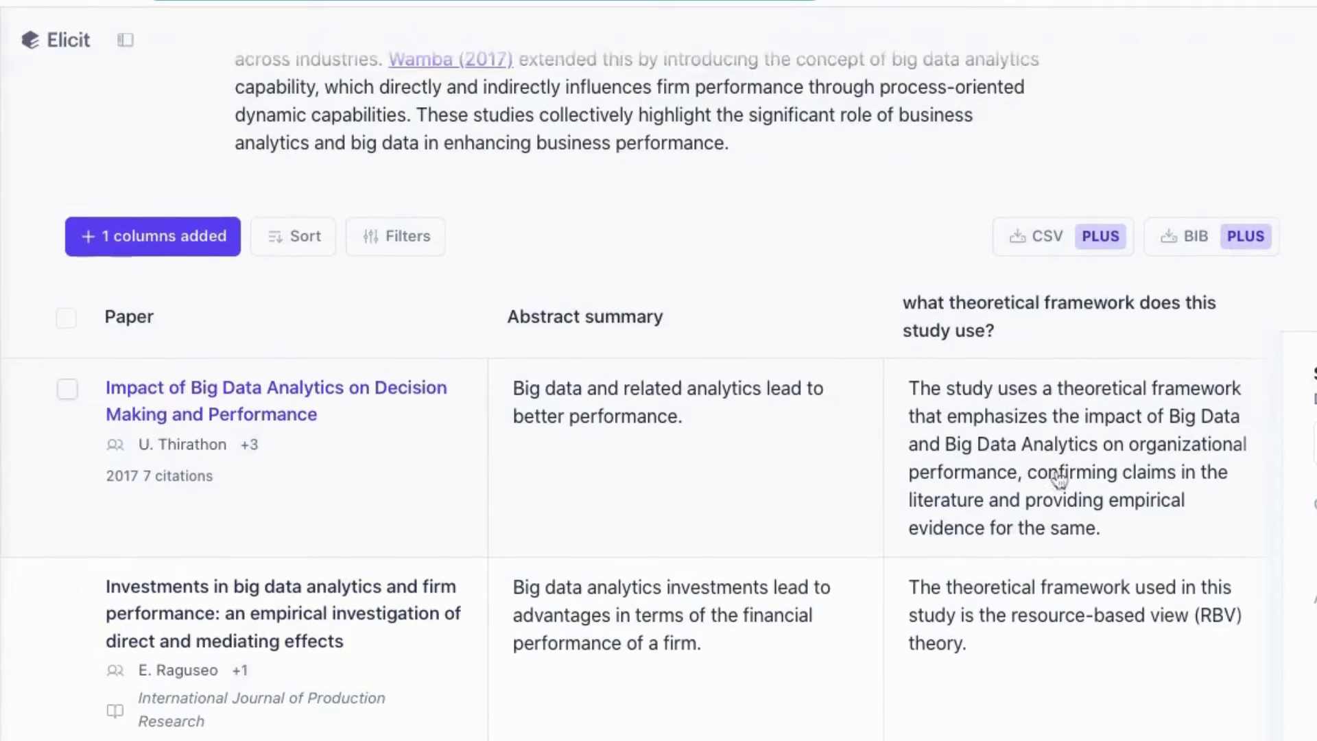
pyautogui.scroll(-1, 1060, 480)
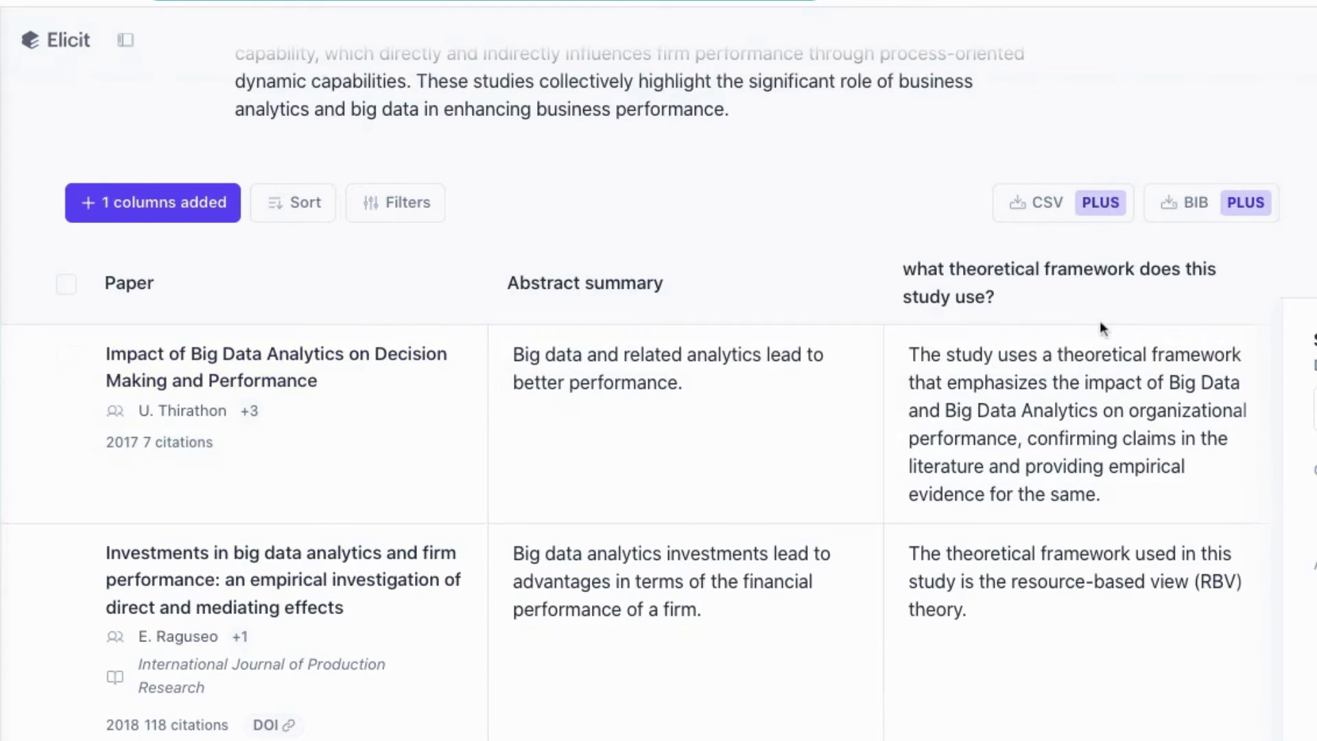
pyautogui.scroll(-2, 1099, 329)
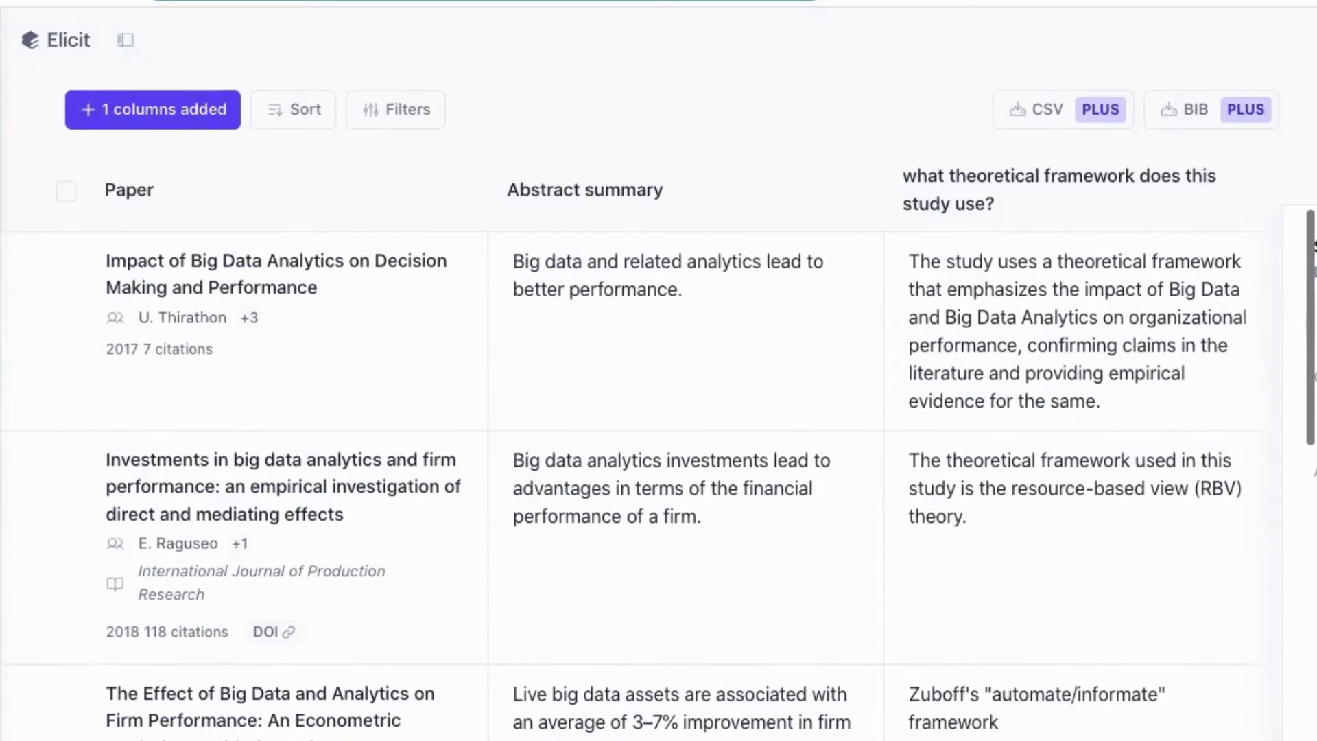
pyautogui.scroll(-2, 658, 343)
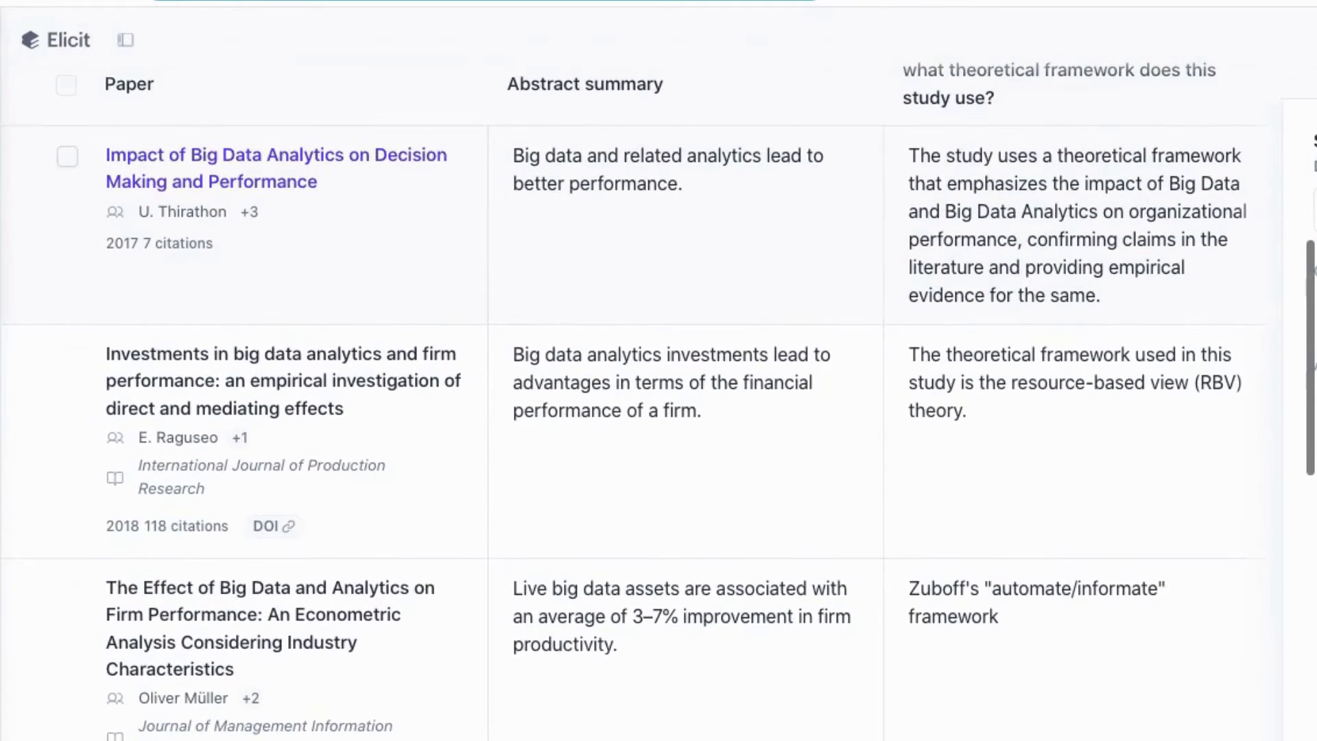
pyautogui.scroll(-1, 1008, 336)
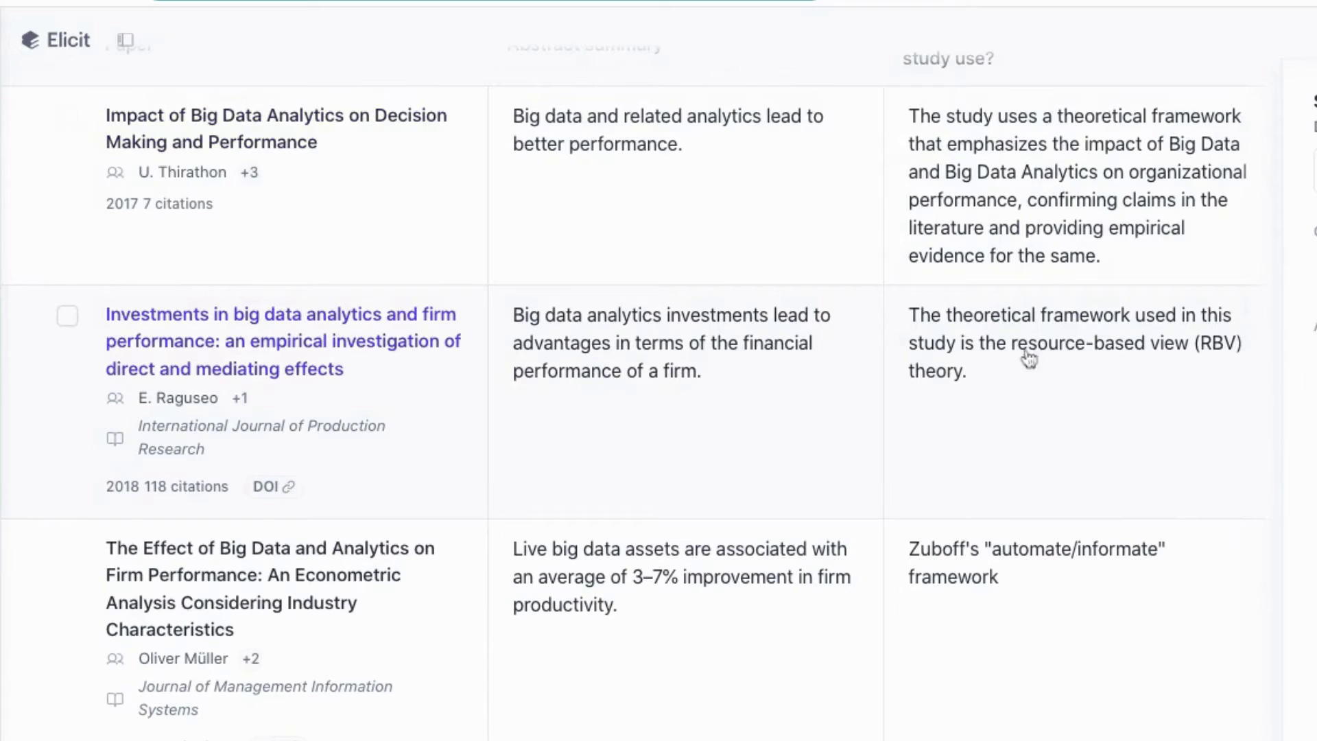
pyautogui.scroll(-3, 1133, 378)
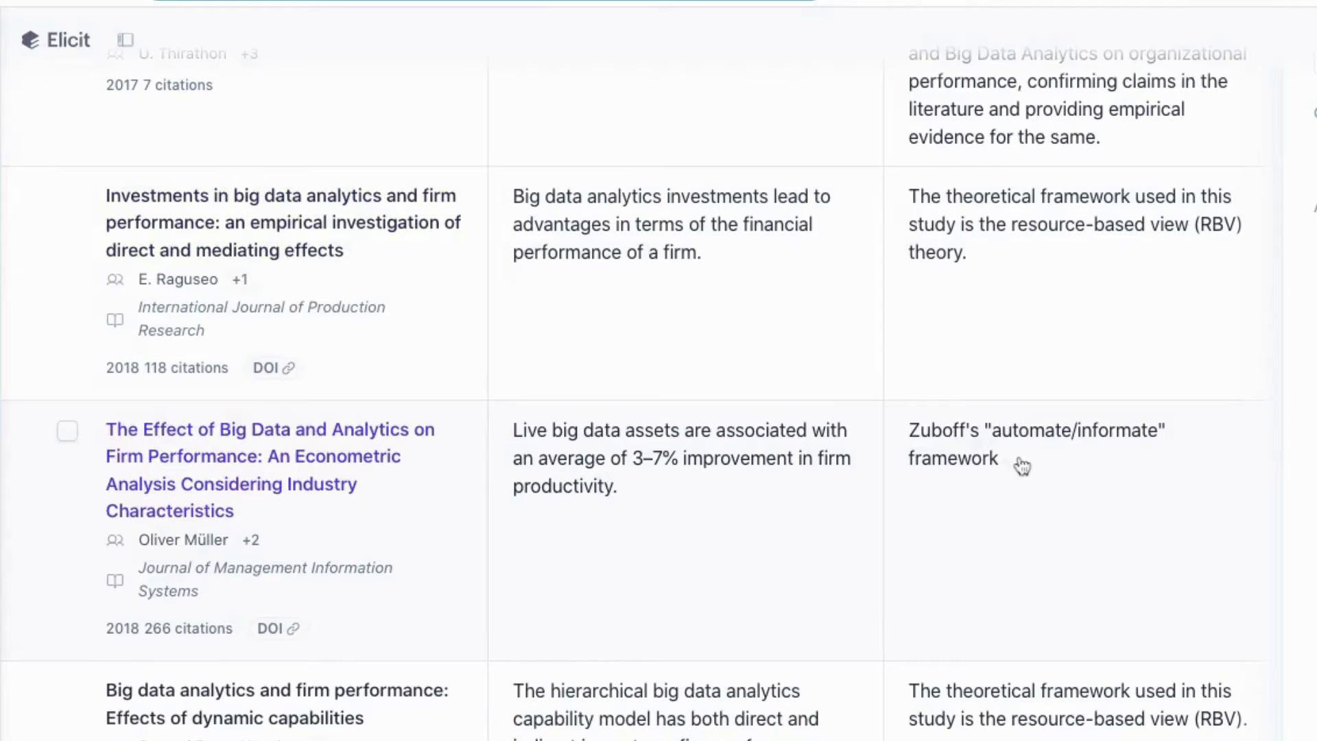
pyautogui.scroll(-3, 1021, 465)
# Read further framework answers down to the supply chain management study's lengthy answer.
pyautogui.scroll(-3, 1056, 473)
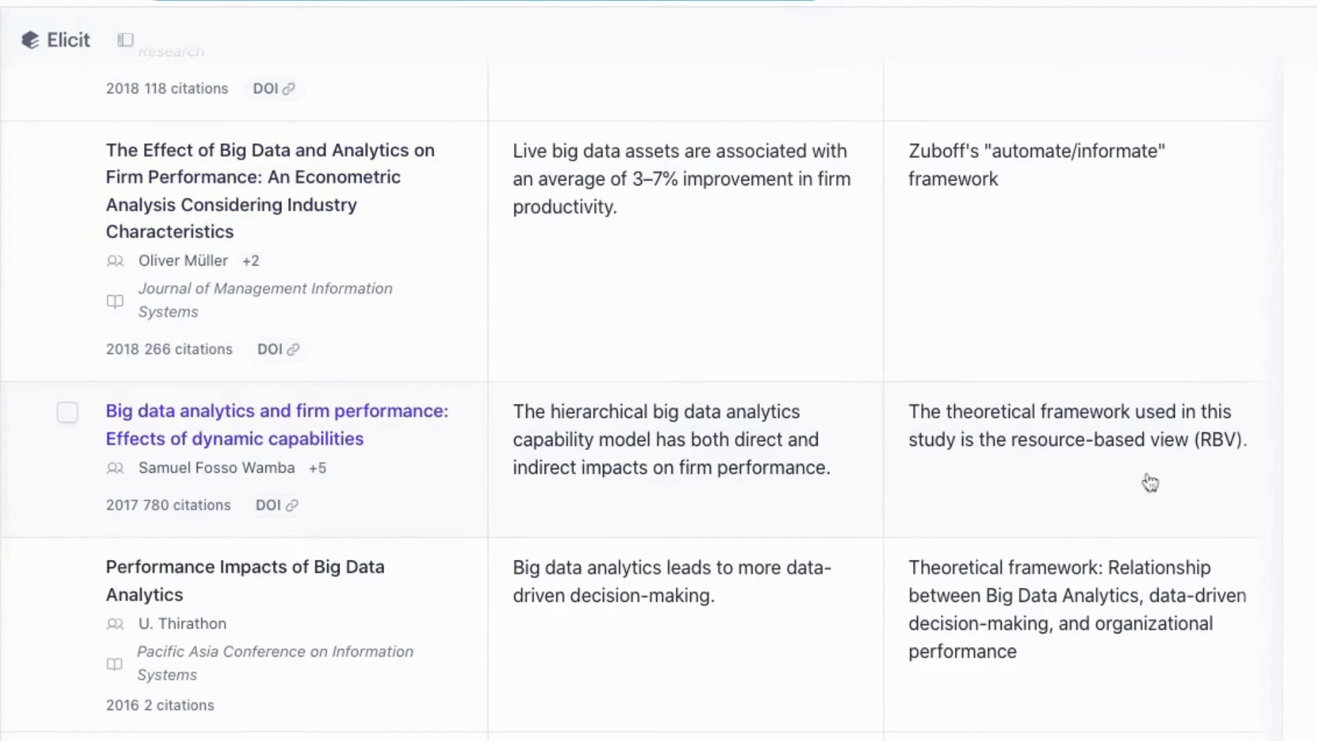
pyautogui.scroll(-5, 1149, 482)
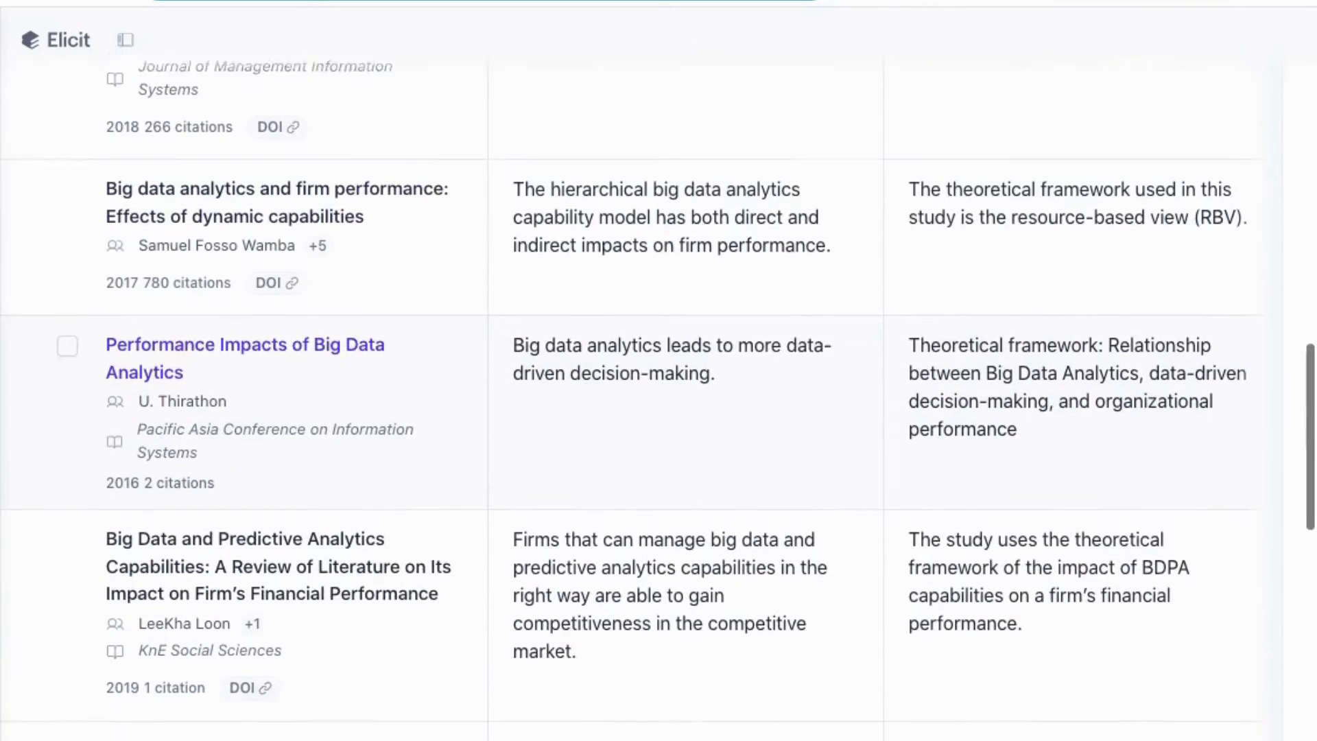
pyautogui.scroll(-2, 1150, 419)
pyautogui.scroll(-3, 1150, 419)
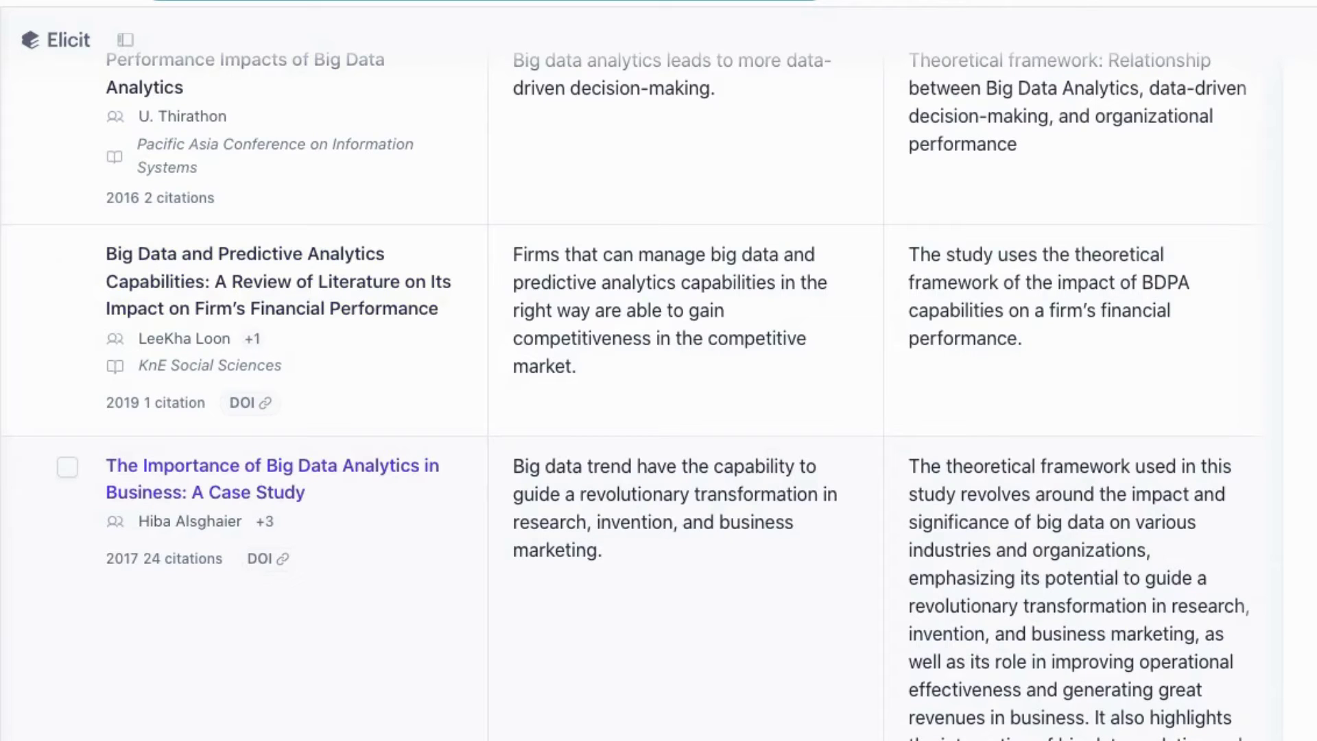
pyautogui.scroll(-4, 659, 395)
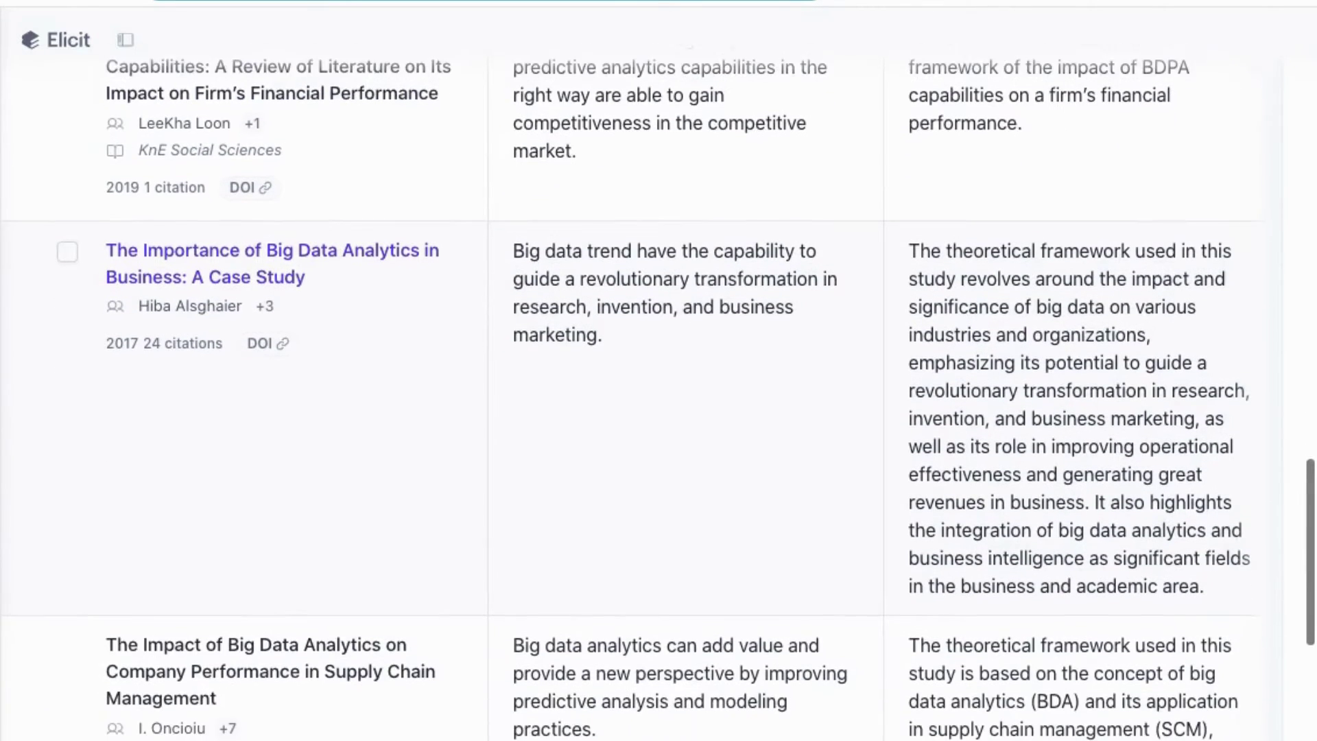
pyautogui.scroll(-1, 658, 395)
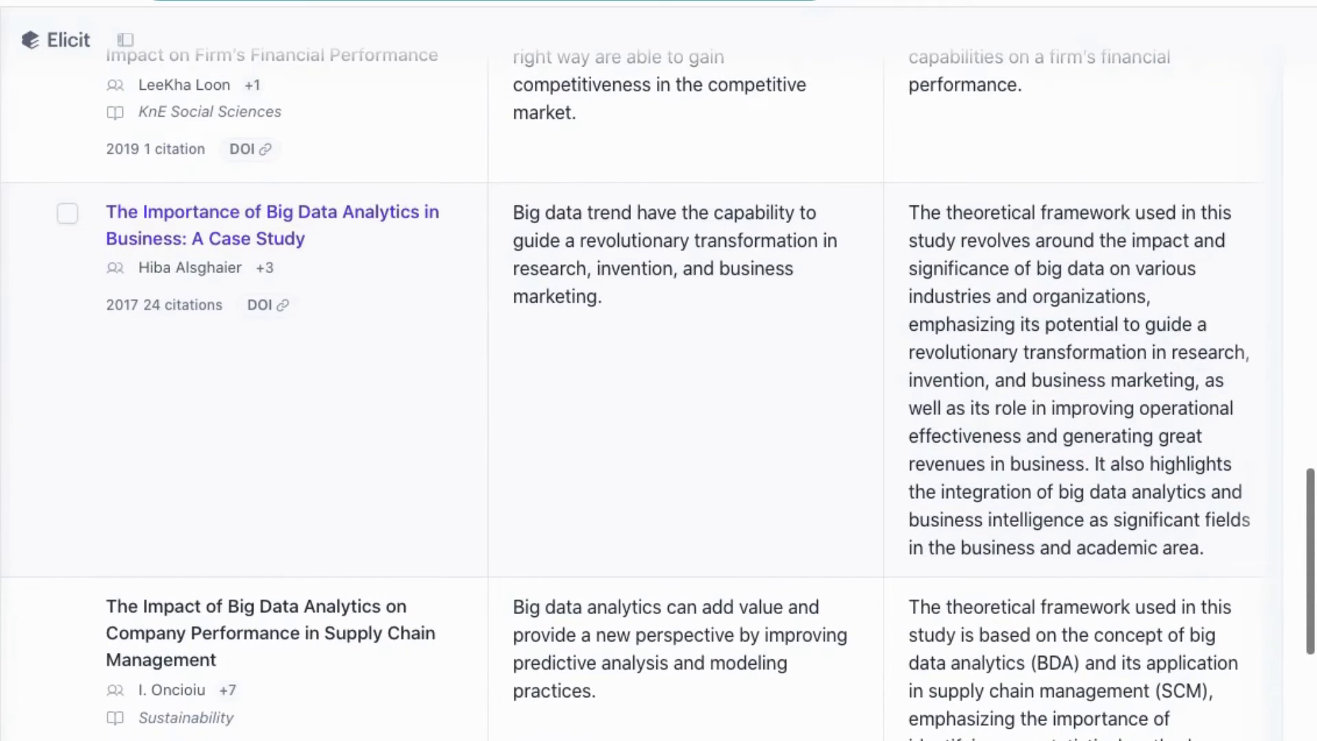
pyautogui.scroll(-4, 658, 395)
pyautogui.scroll(-5, 658, 395)
pyautogui.scroll(-7, 659, 395)
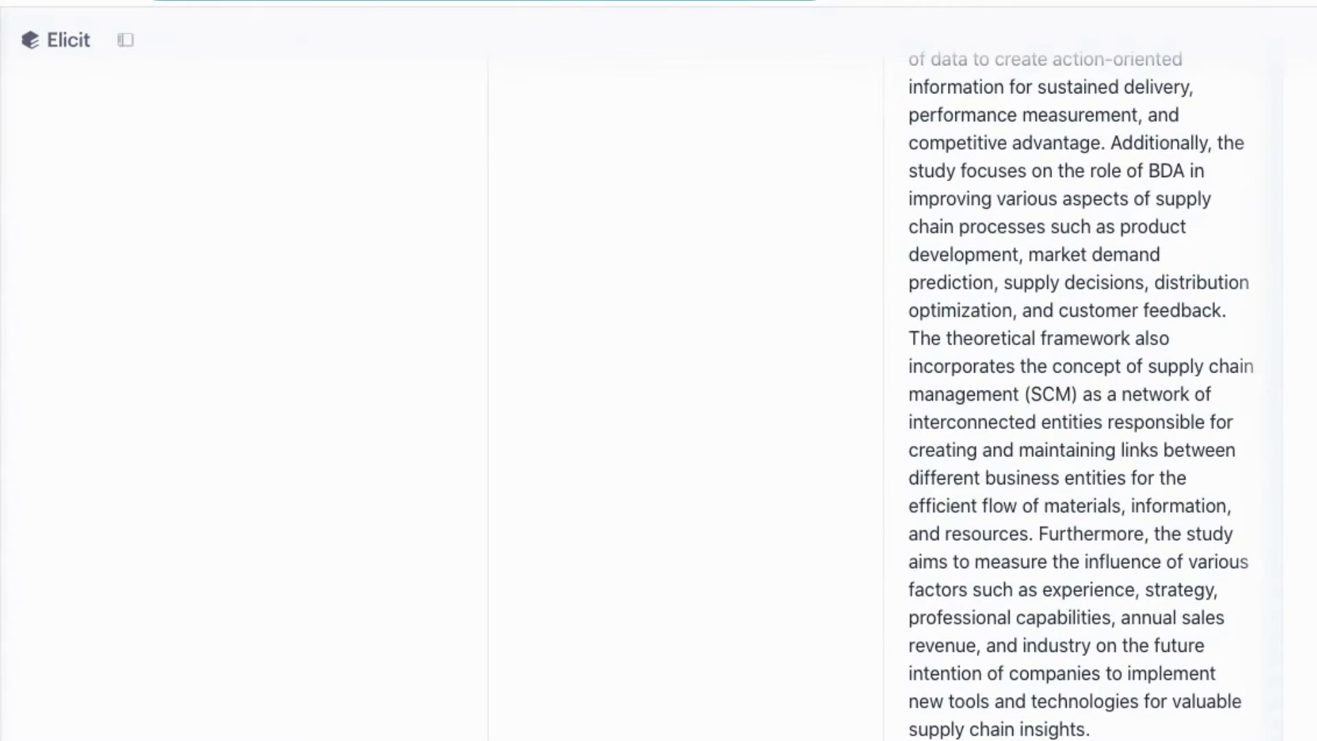
# Scroll down until the Impact of Big Data on Innovation review shows its framework answer (confidence 90).
pyautogui.scroll(-10, 1058, 686)
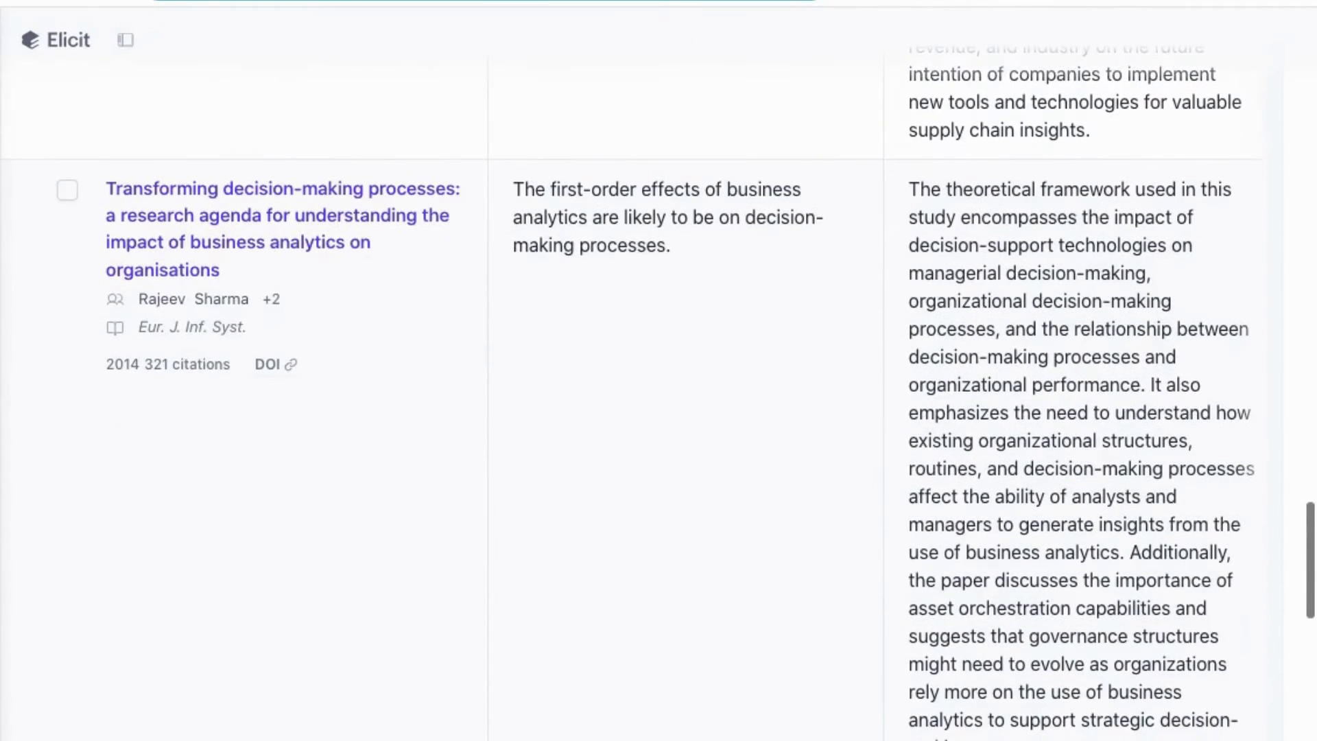
pyautogui.scroll(-4, 1130, 593)
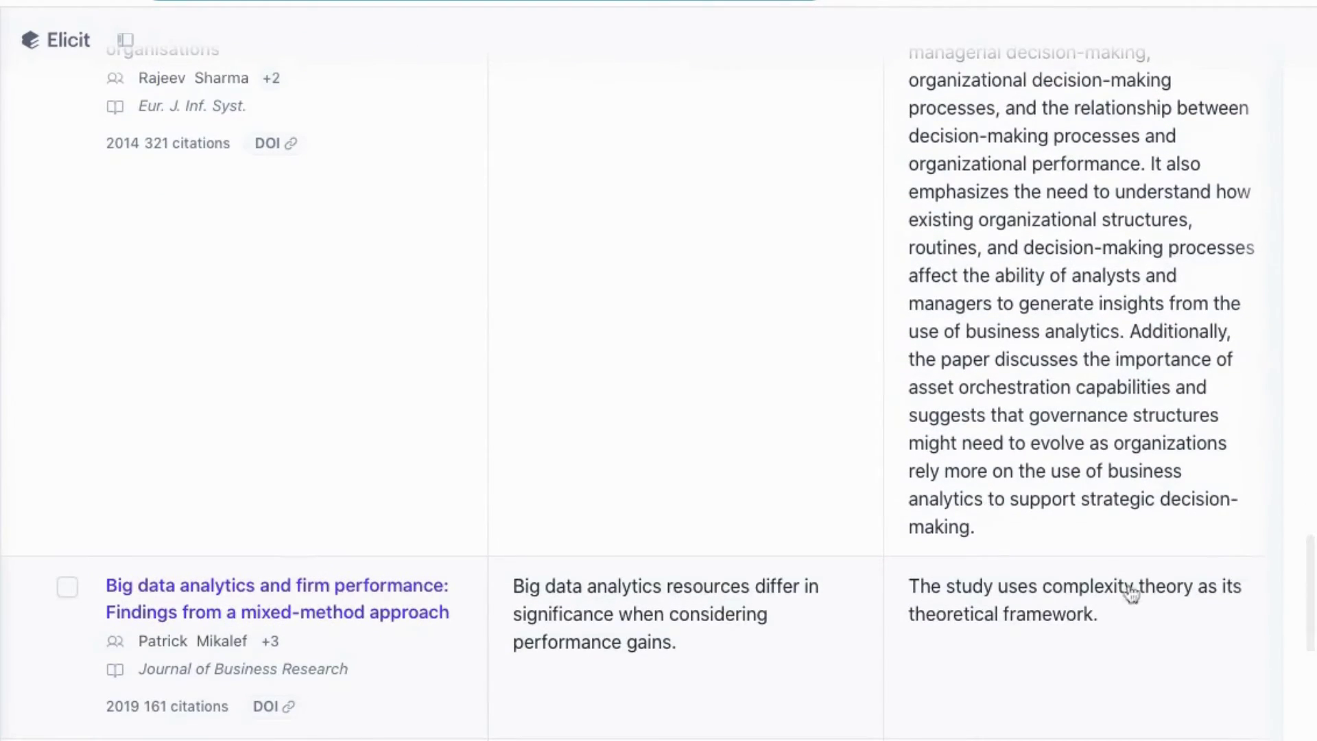
pyautogui.scroll(-7, 1131, 594)
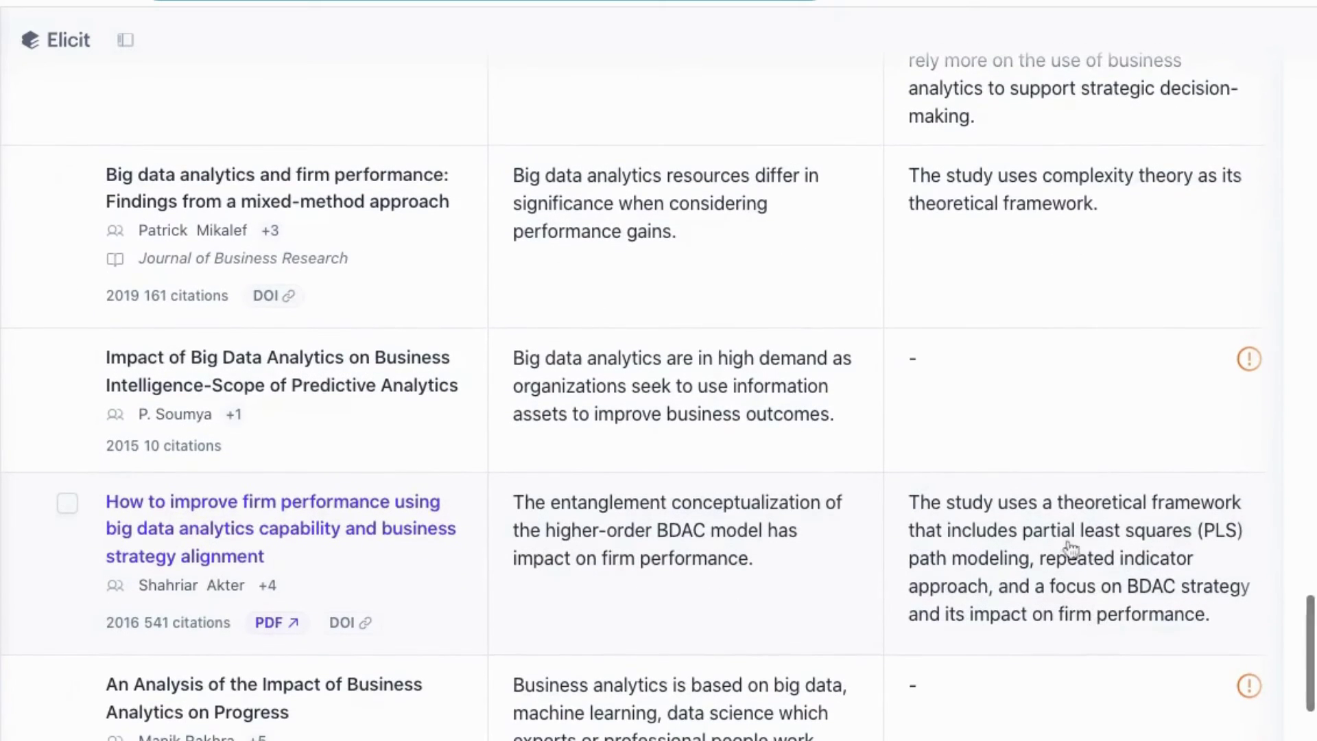
pyautogui.scroll(-8, 1073, 610)
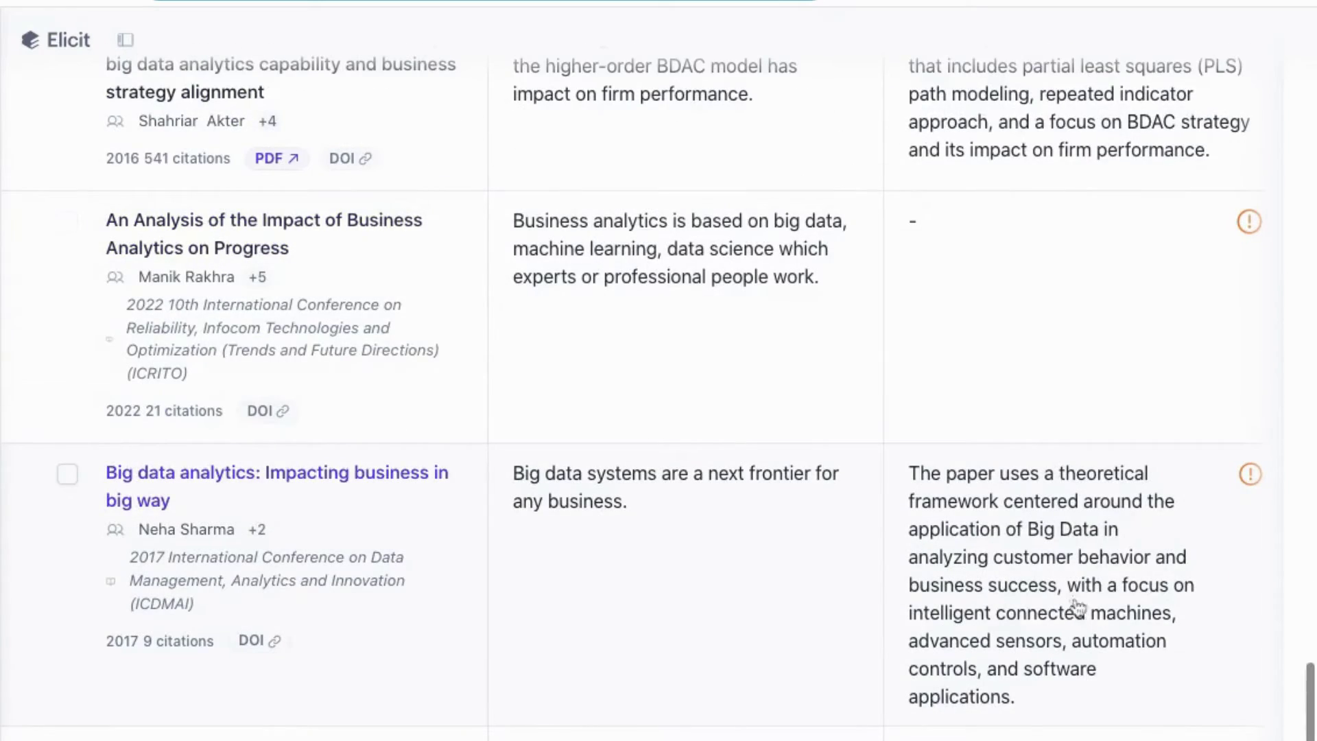
pyautogui.scroll(-2, 1043, 644)
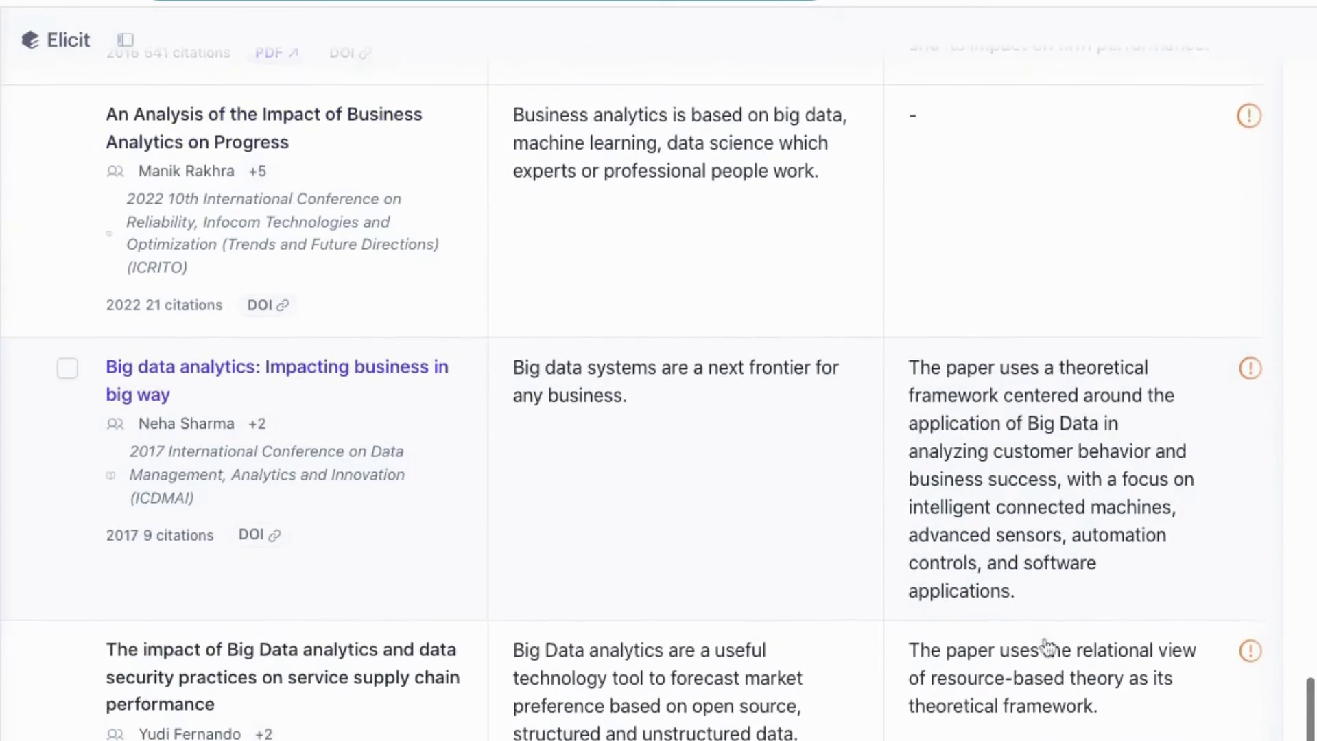
pyautogui.scroll(-1, 1045, 644)
pyautogui.scroll(-3, 1046, 655)
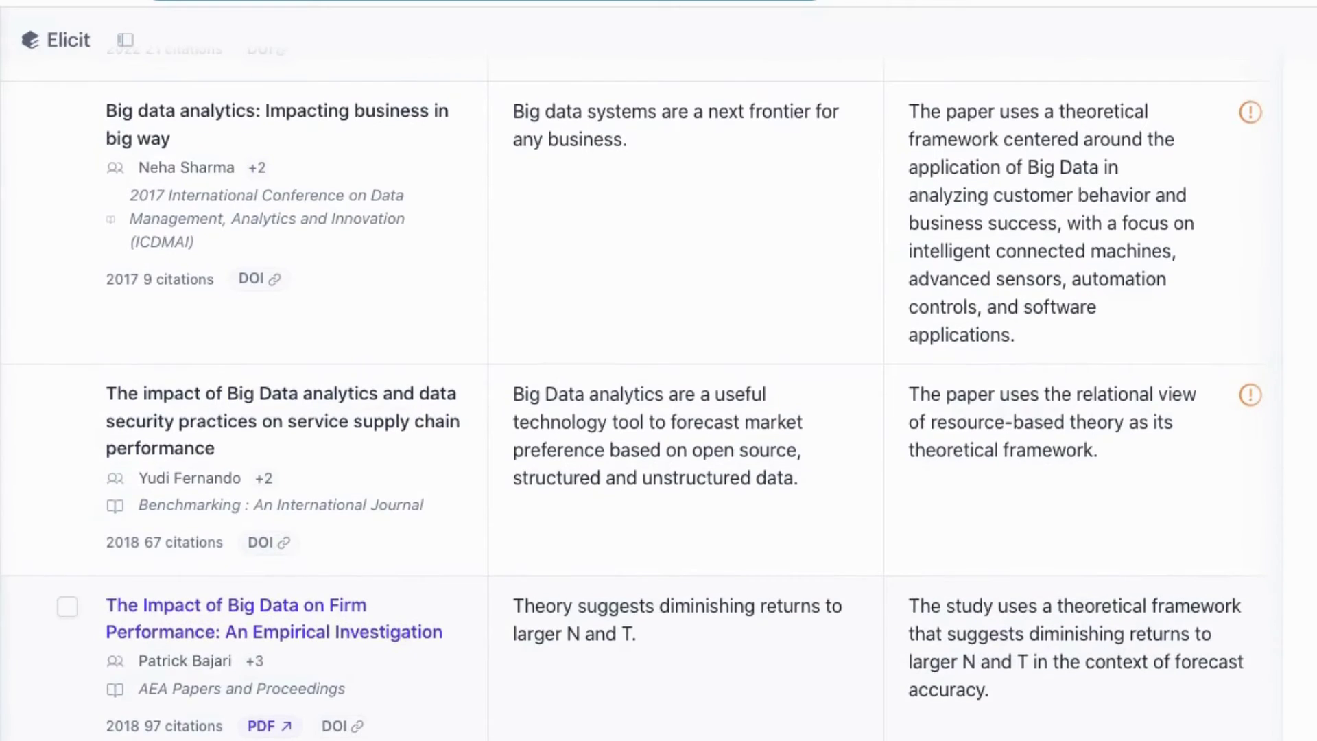
pyautogui.scroll(-9, 1056, 555)
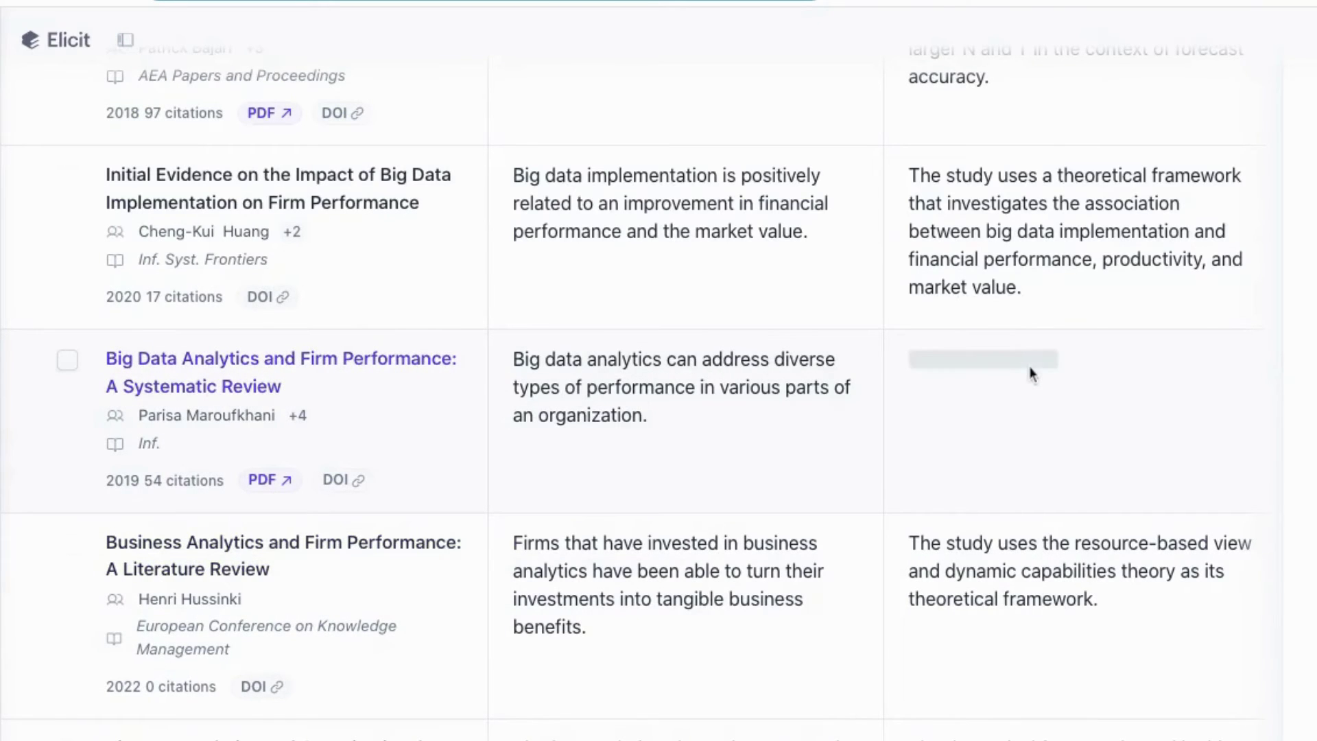
pyautogui.scroll(-2, 1032, 373)
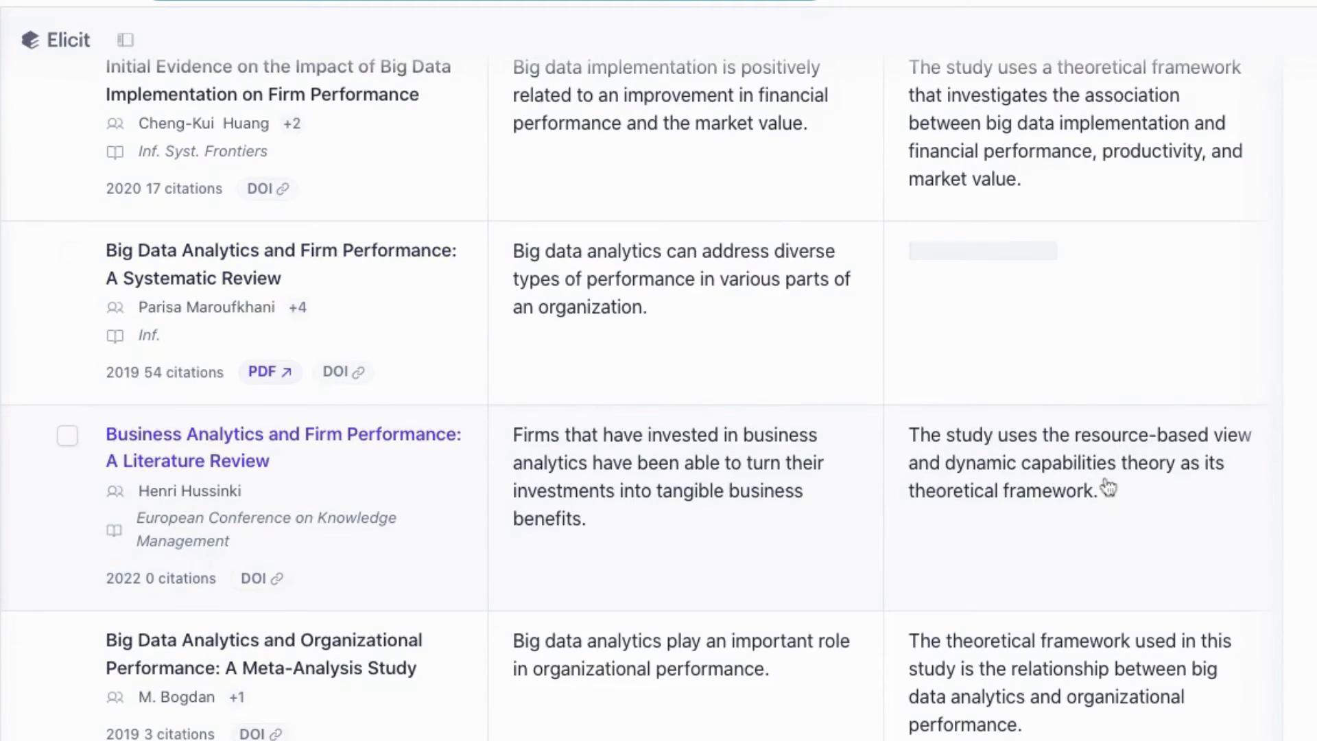
pyautogui.scroll(-3, 1107, 489)
pyautogui.scroll(-4, 1092, 552)
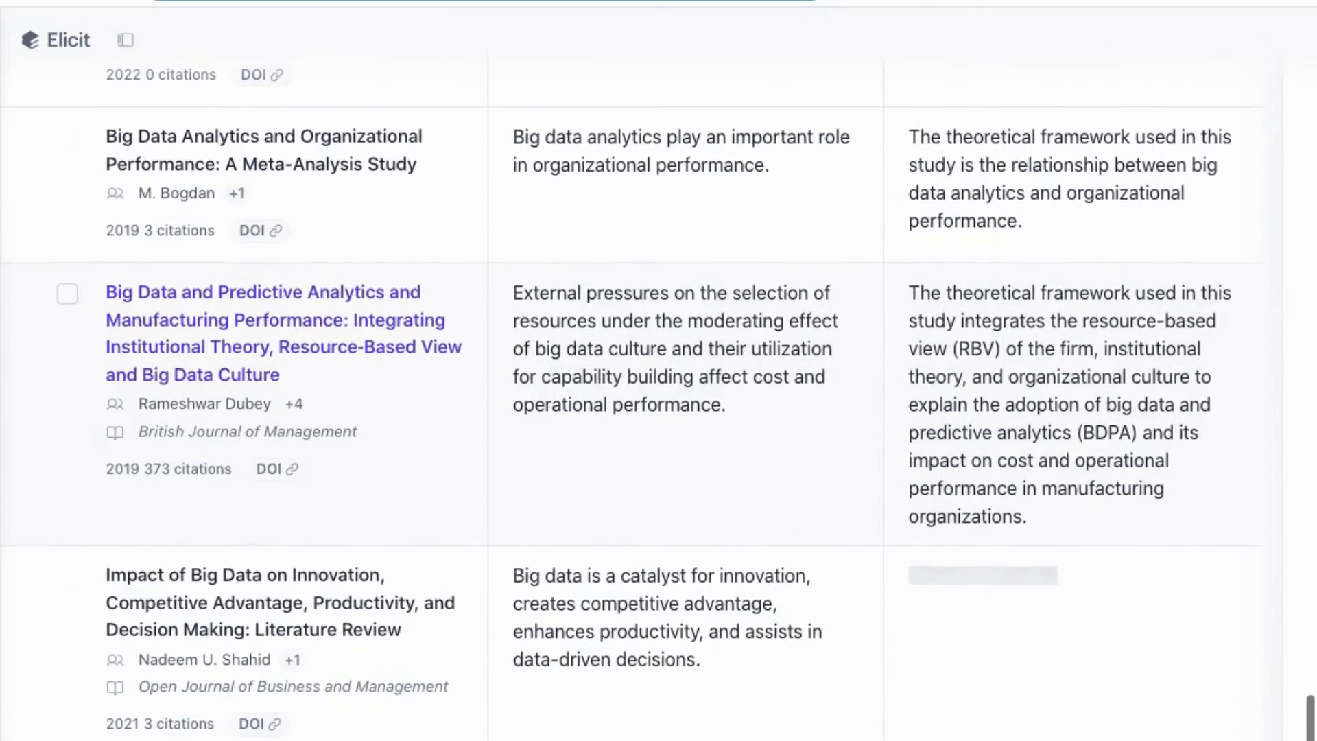
pyautogui.scroll(-6, 991, 403)
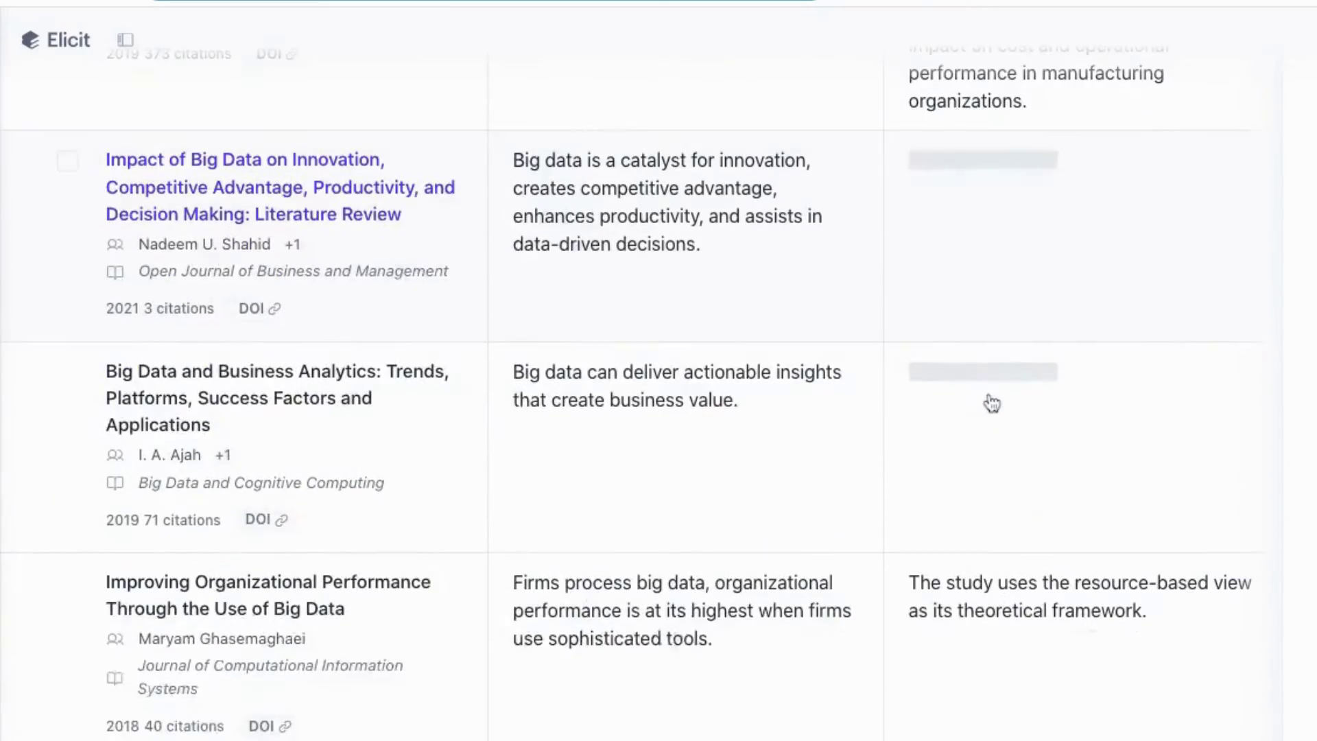
pyautogui.scroll(3, 991, 403)
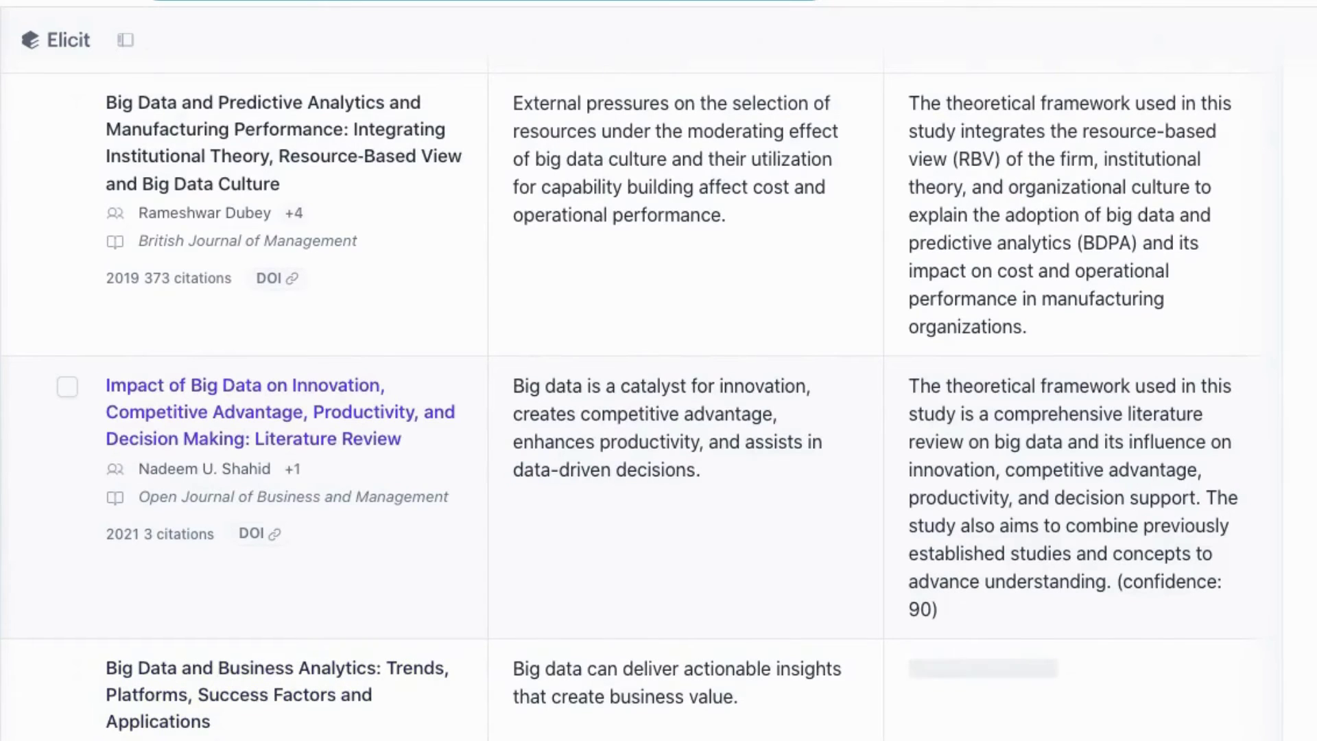
pyautogui.scroll(-4, 1001, 521)
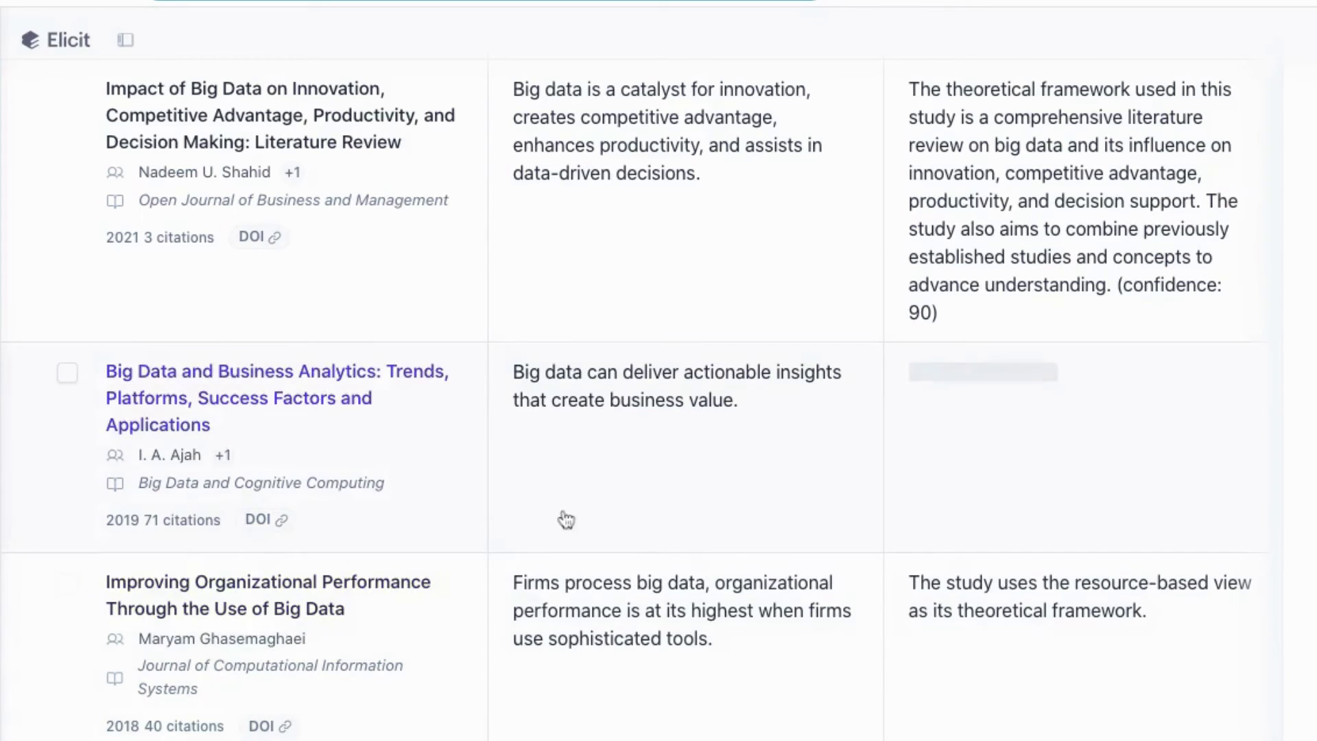
# Scroll back up to the Paper, Abstract summary and theoretical-framework column headers.
pyautogui.scroll(6, 450, 443)
pyautogui.scroll(20, 451, 445)
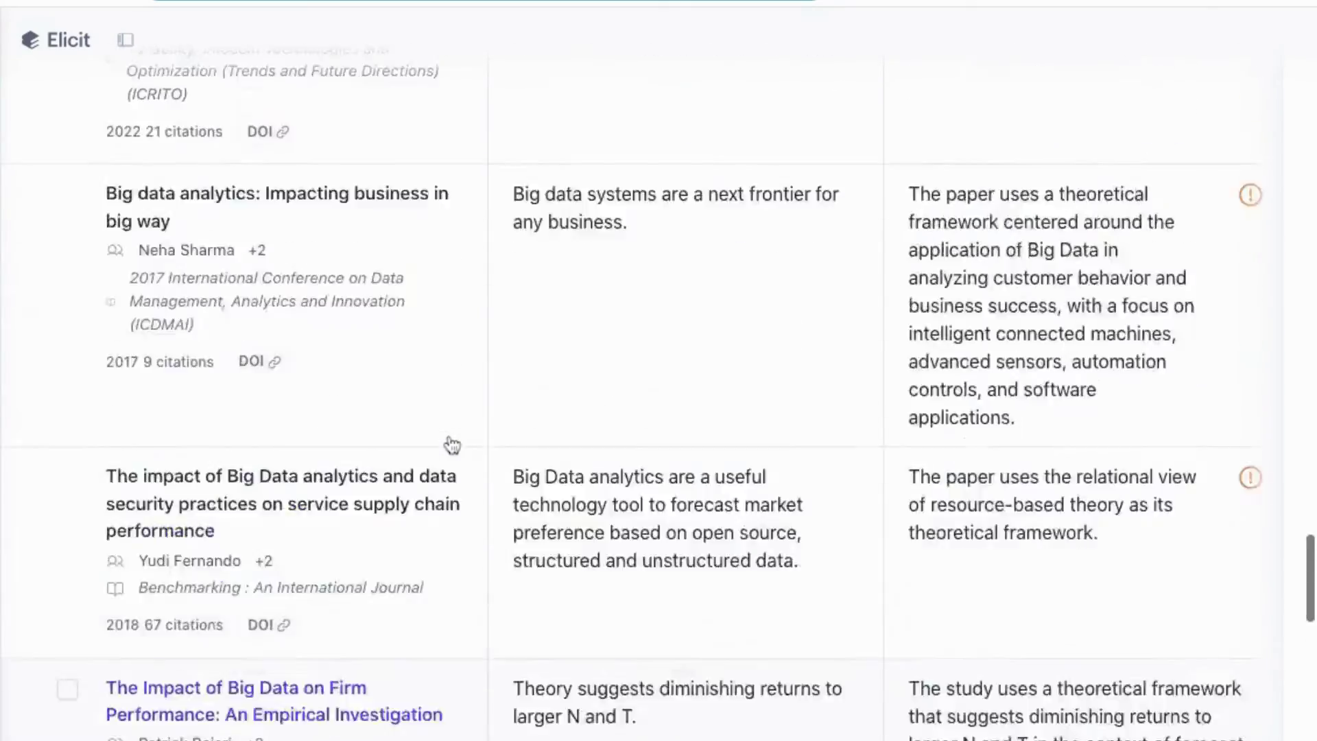
pyautogui.scroll(20, 628, 393)
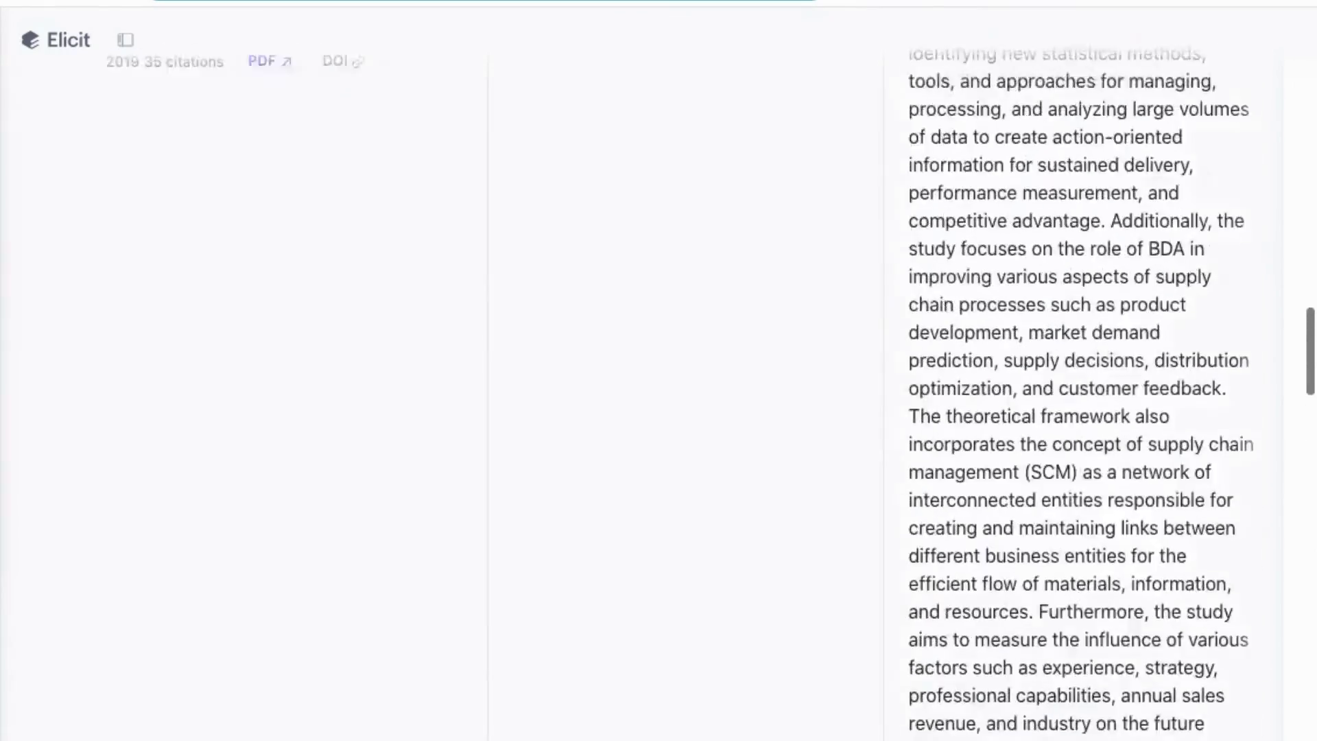
pyautogui.scroll(3, 274, 411)
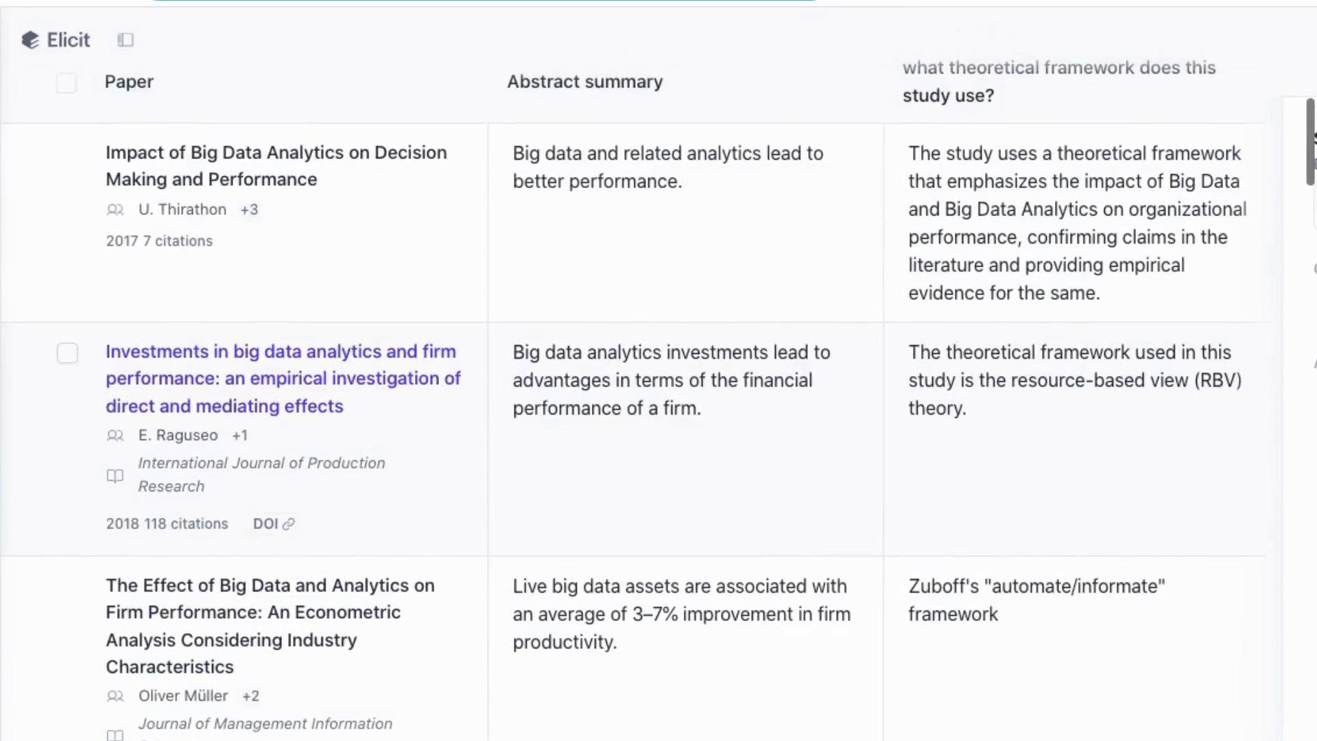